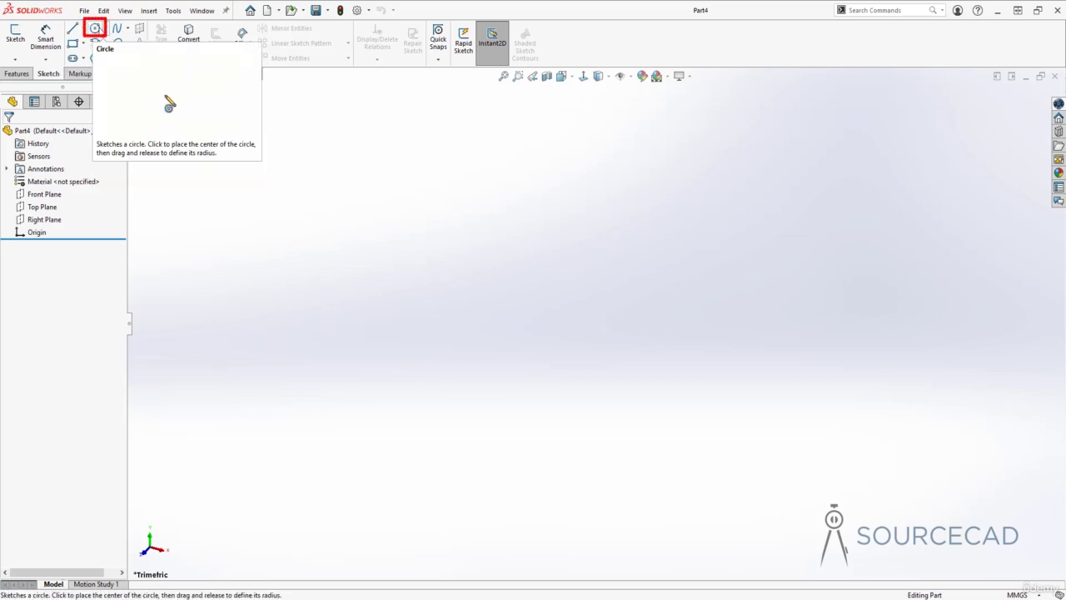
Sketch a center-point circle on the Front Plane, centered on the origin, and set its radius to 30 mm.
click(106, 29)
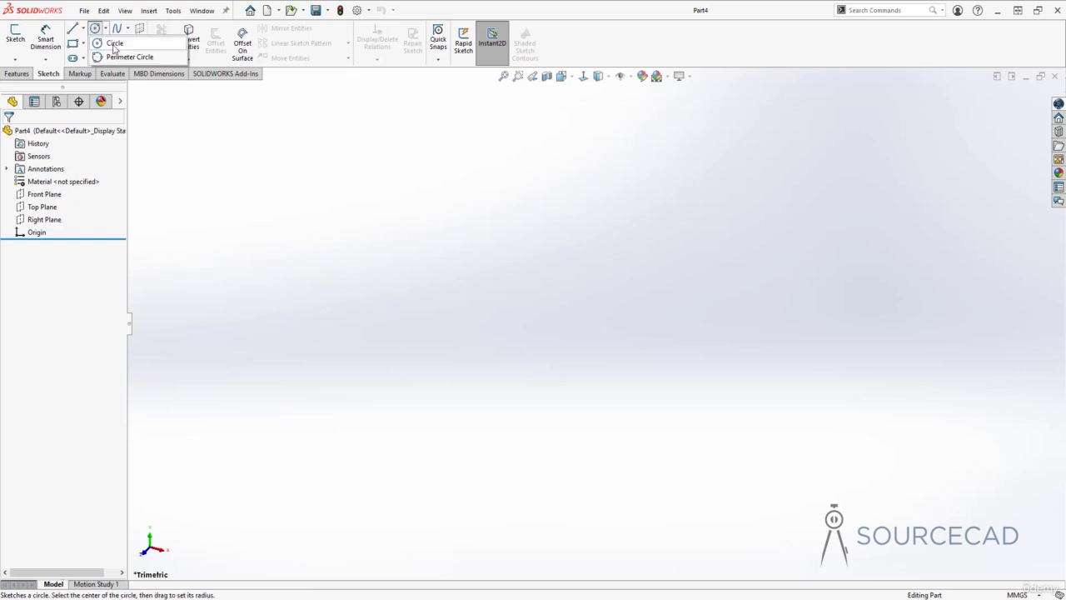
click(113, 46)
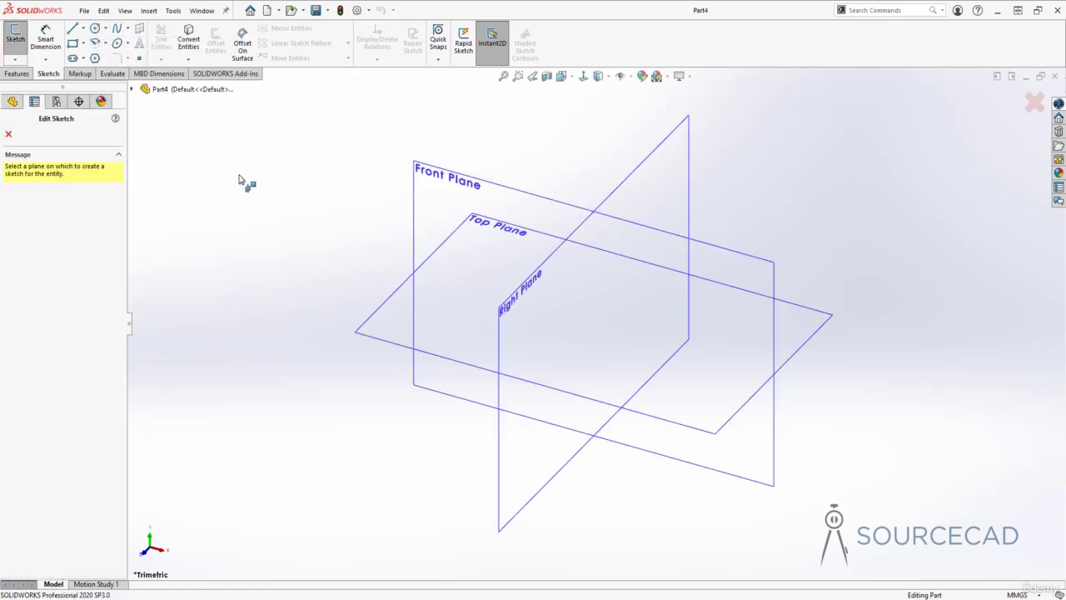
click(447, 182)
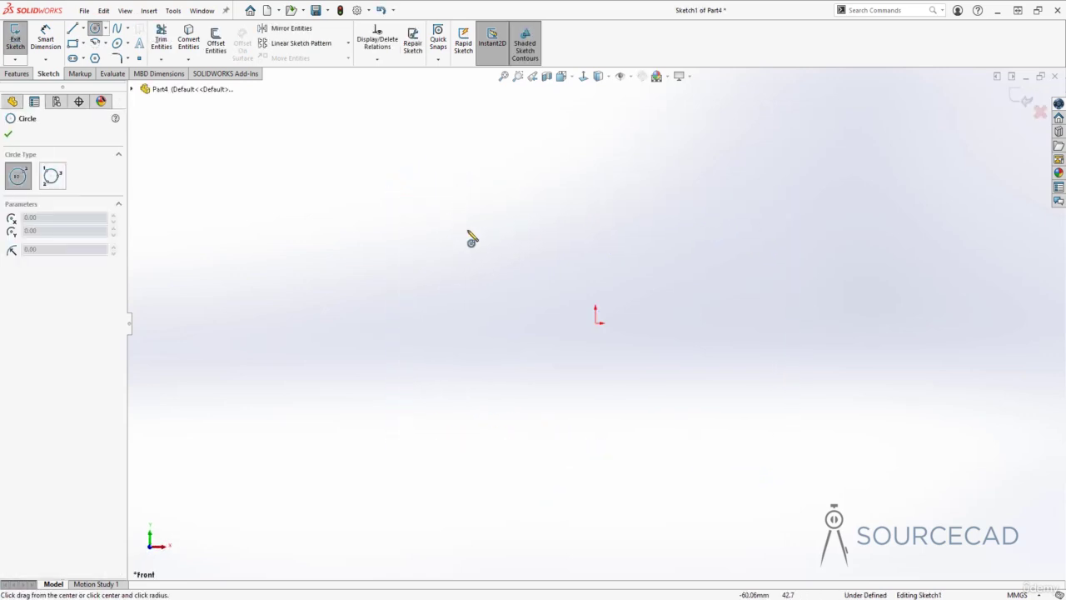
click(596, 323)
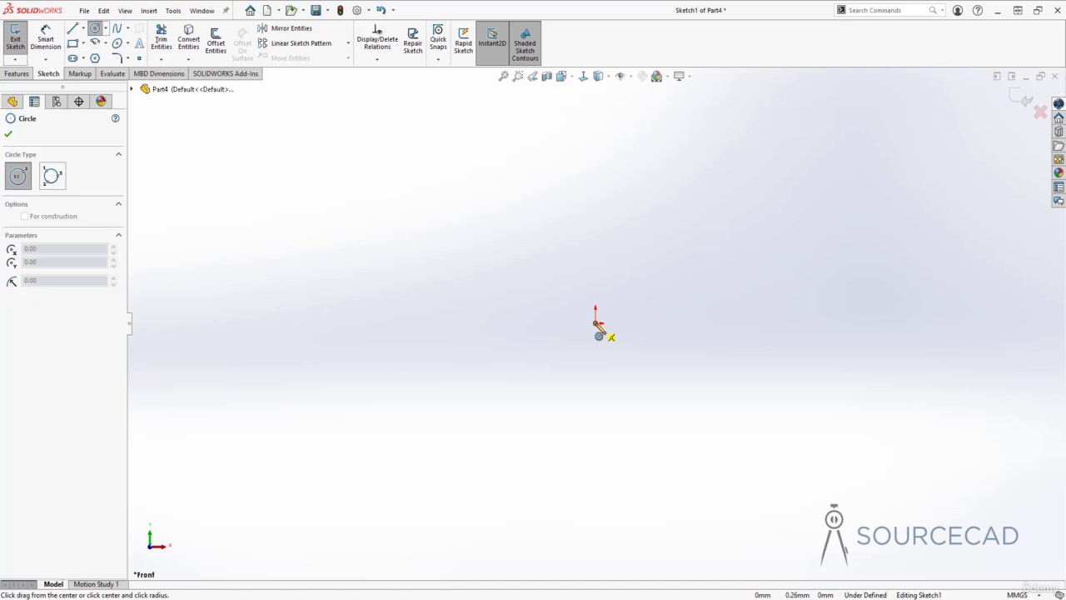
click(638, 380)
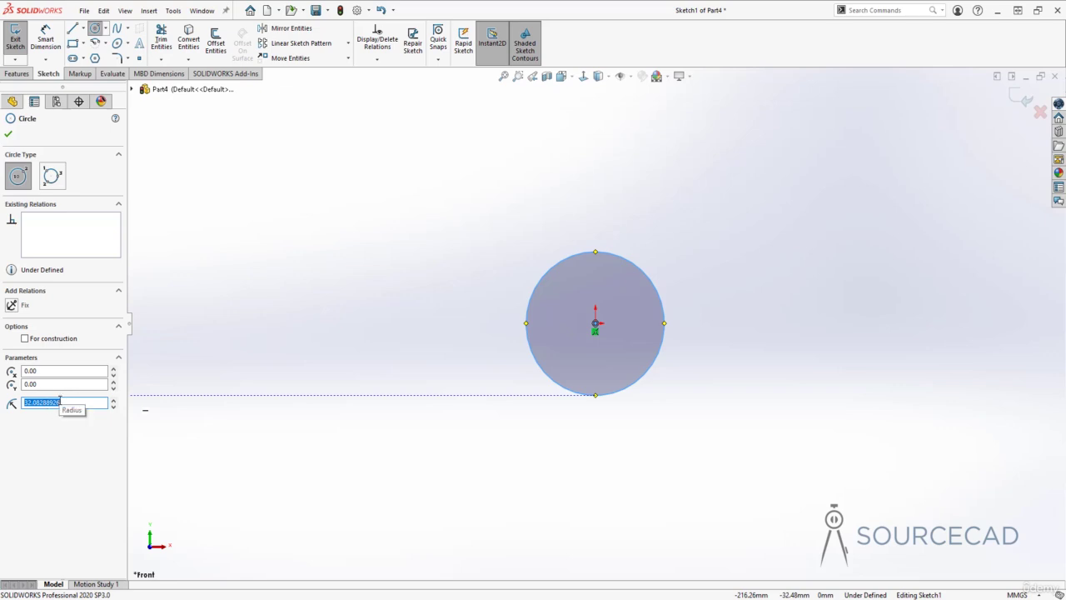
key(Return)
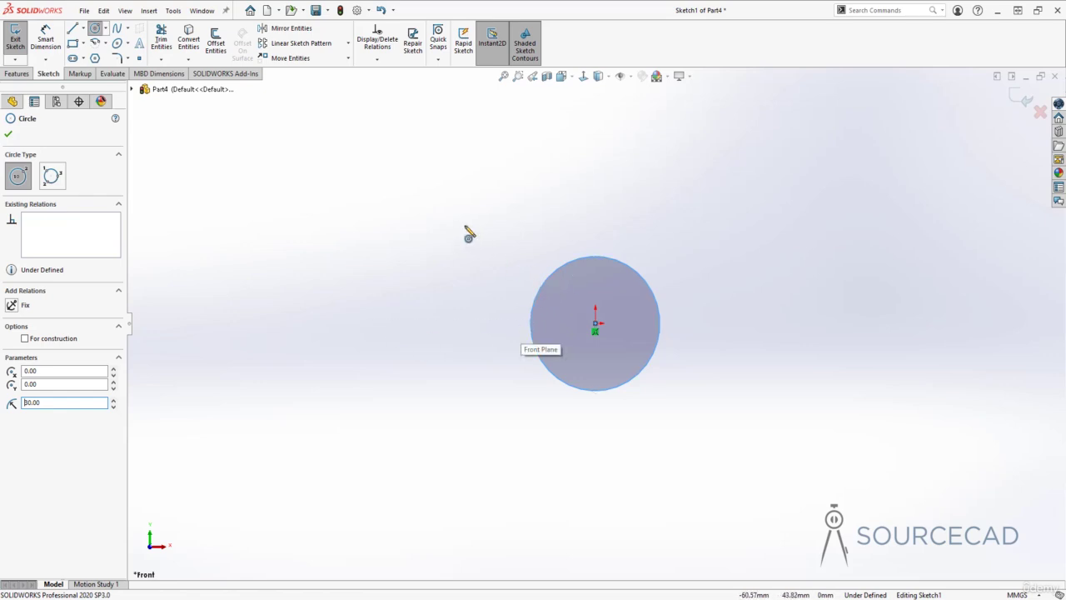
key(Escape)
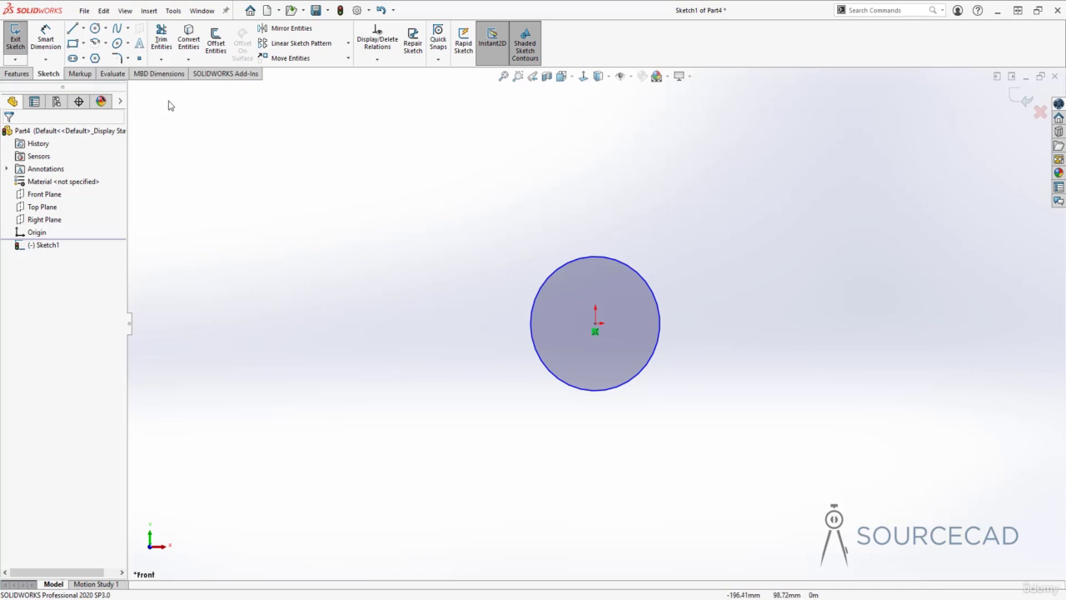
Sketch a perimeter circle through three points, with a radius of about 34 mm, left of the origin circle.
click(106, 29)
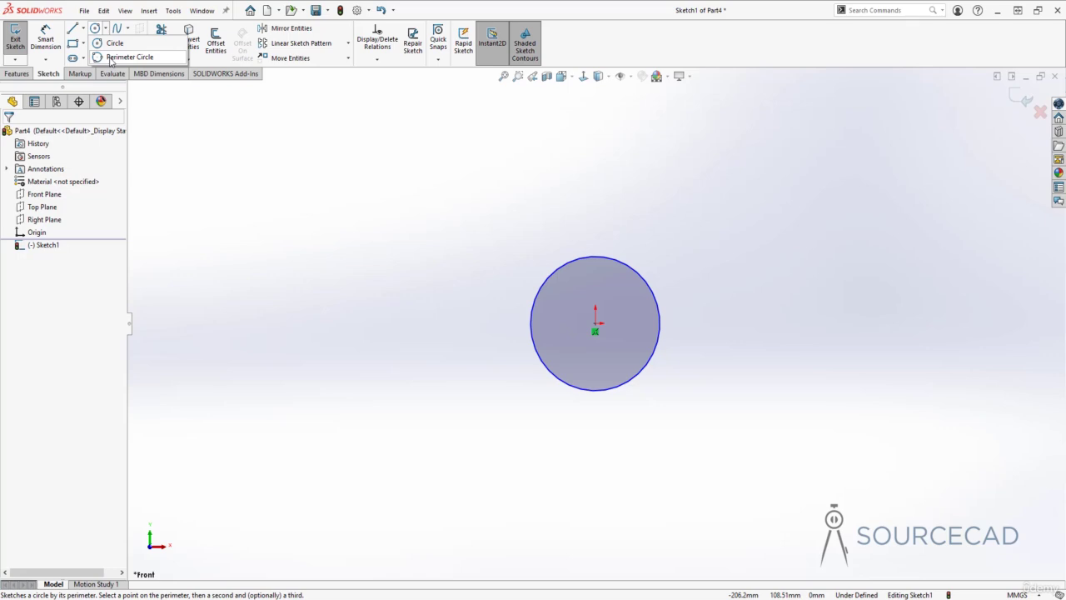
click(116, 56)
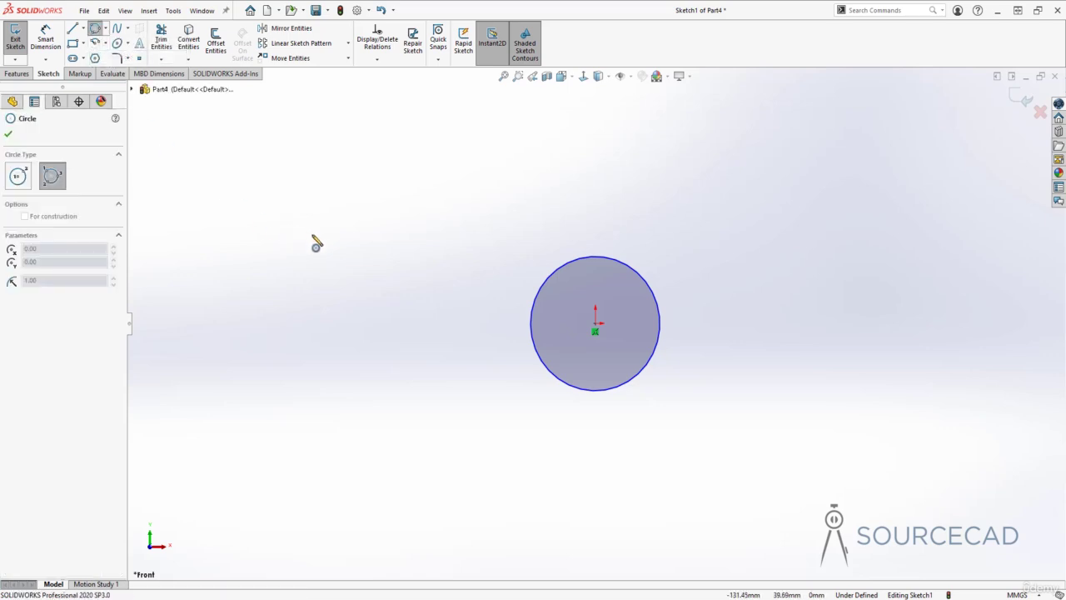
click(263, 330)
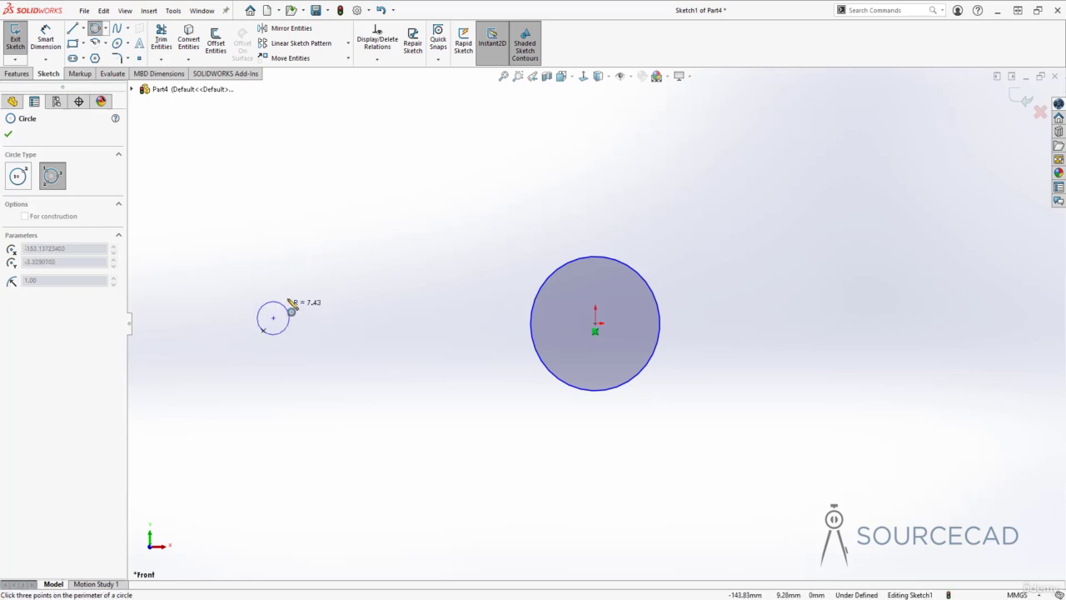
click(341, 222)
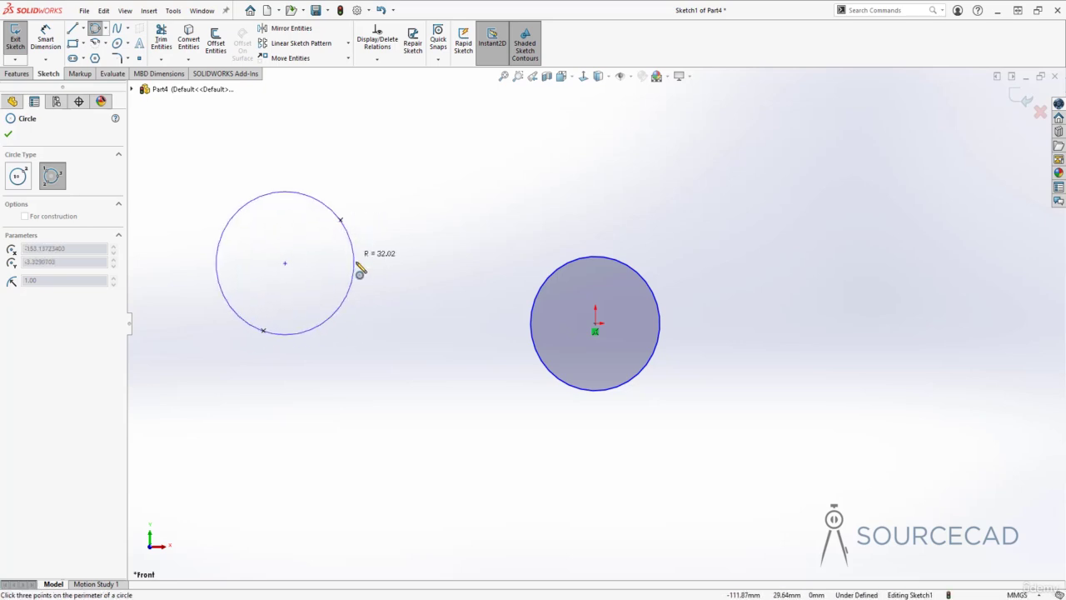
click(389, 337)
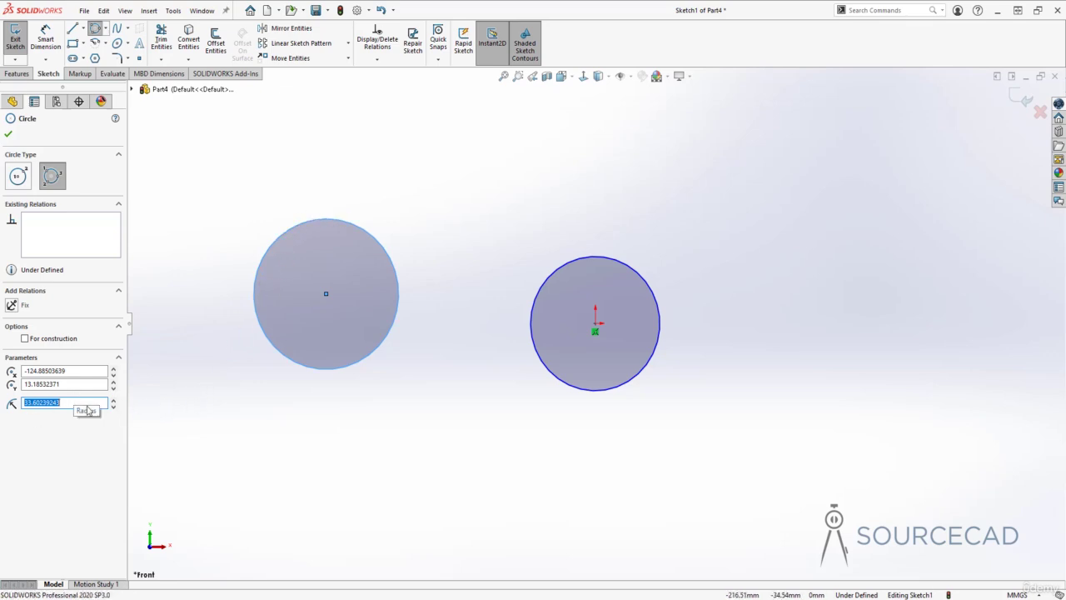
key(Escape)
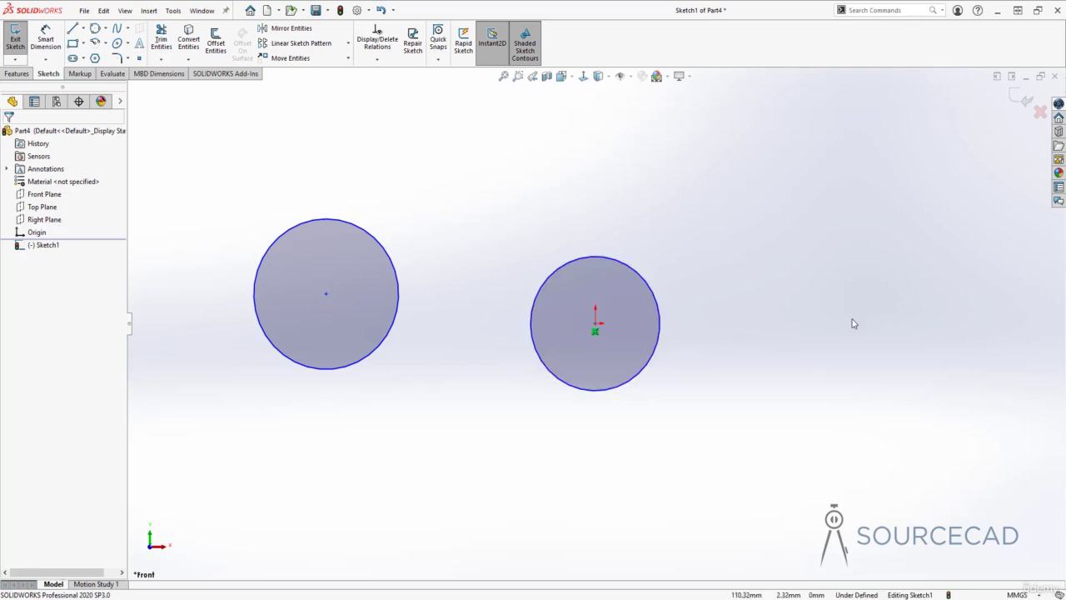
Sketch a centerpoint arc of about 33.5 mm radius and 116° in the empty area right of the circles.
ctrl+middle_drag(852, 321, 388, 319)
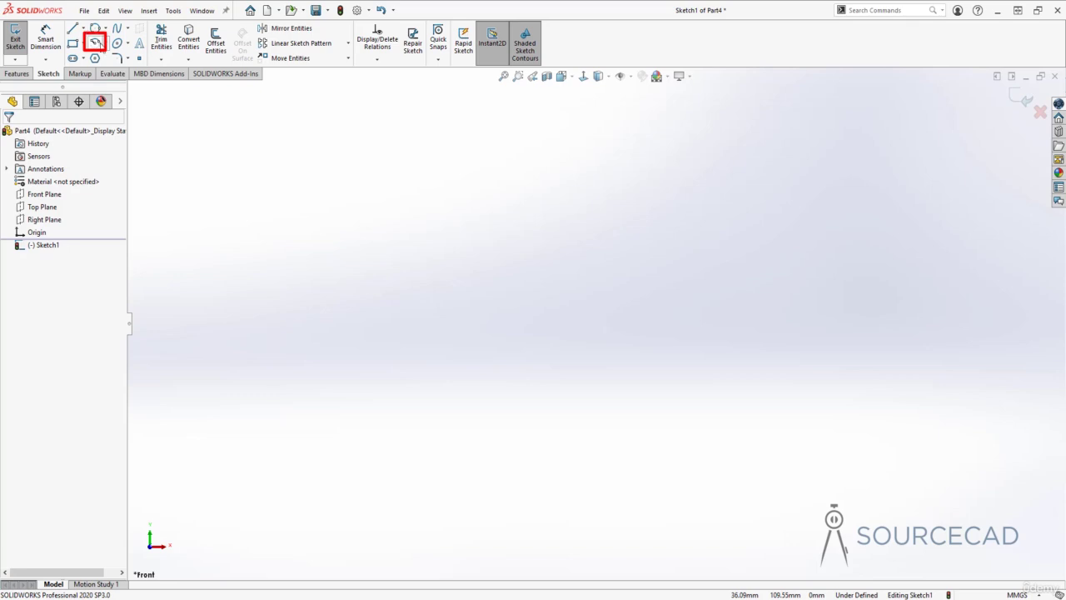
click(105, 44)
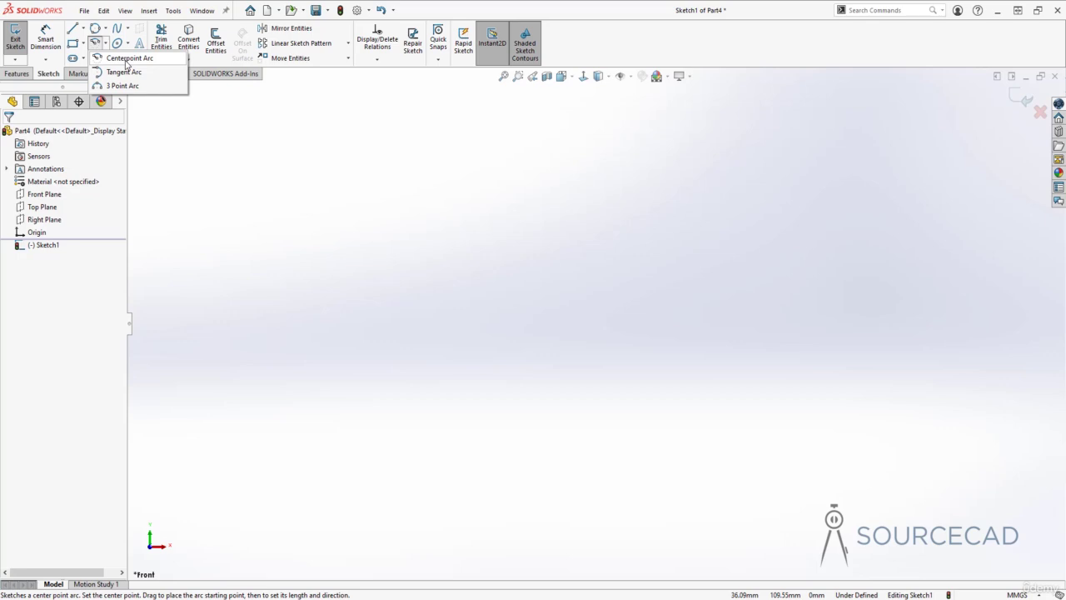
click(127, 60)
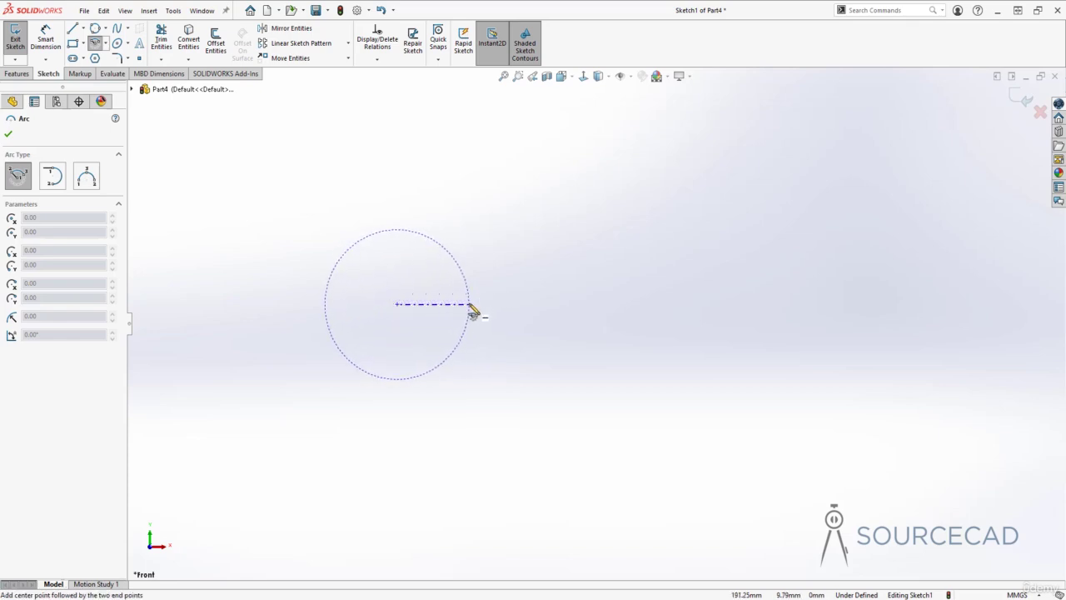
click(470, 305)
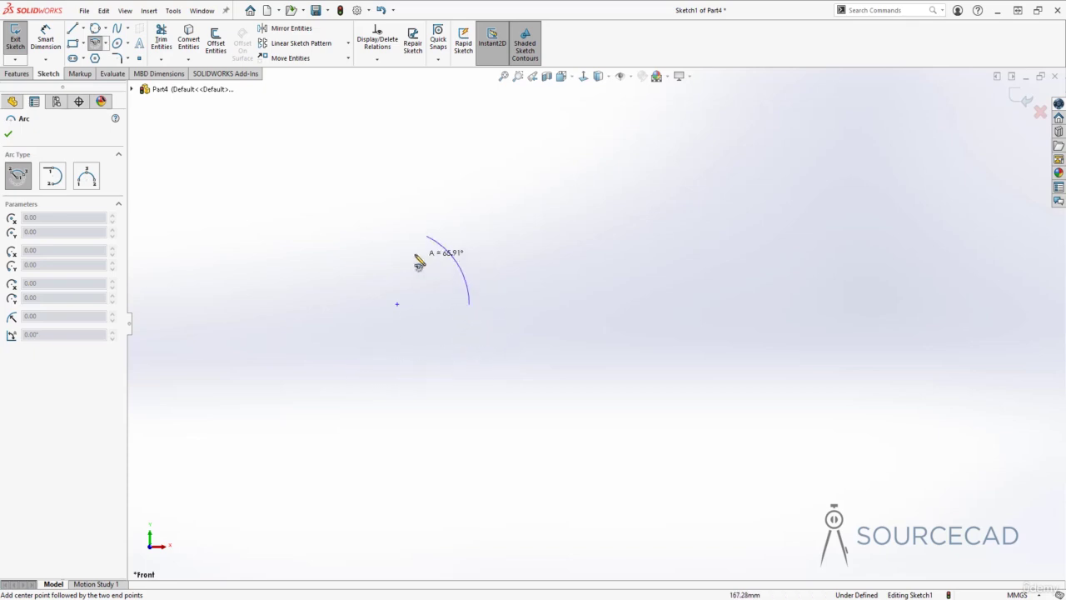
click(367, 240)
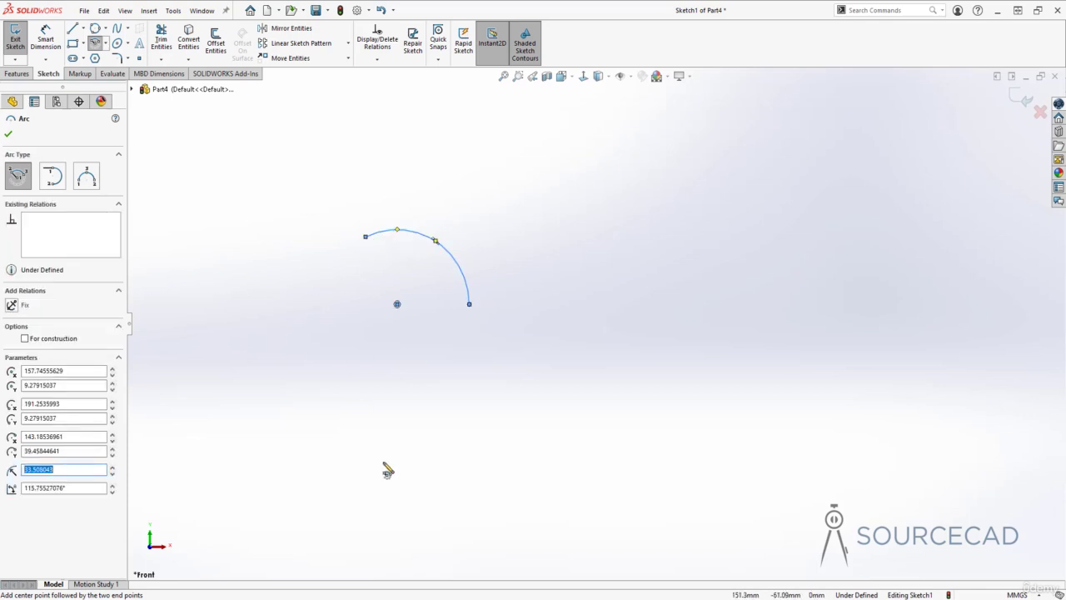
Draw a chain of five connected tangent arcs from the lower end of the centerpoint arc, looping up, around and back underneath.
click(105, 44)
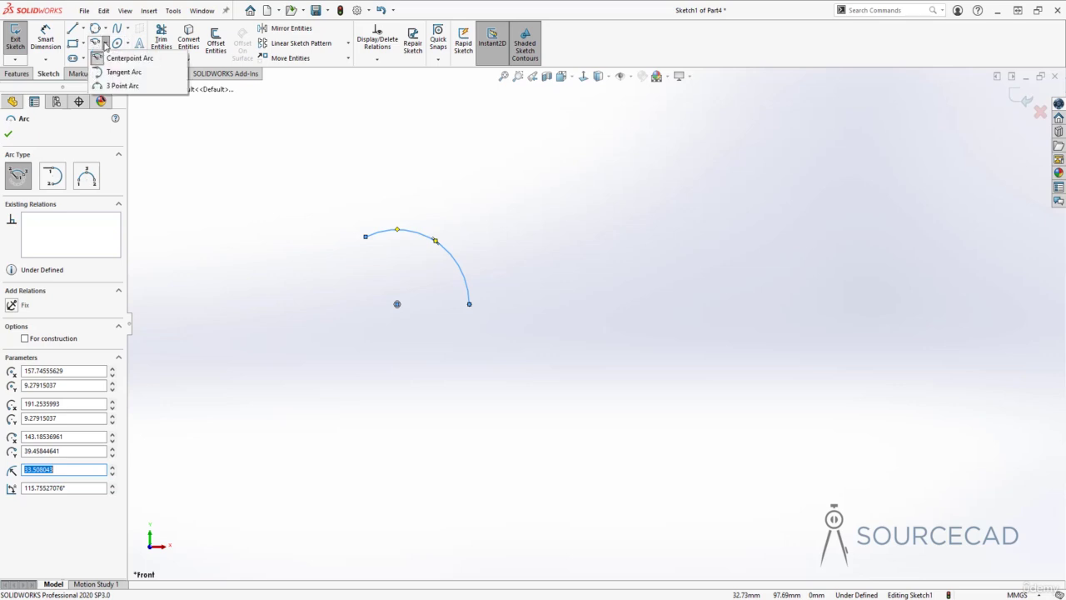
click(105, 44)
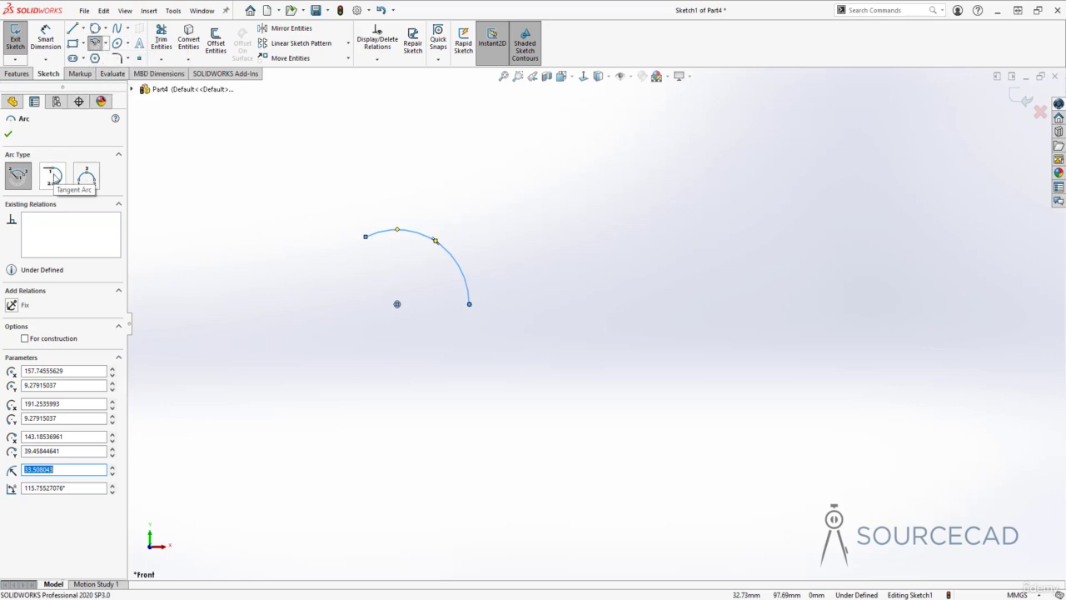
click(54, 177)
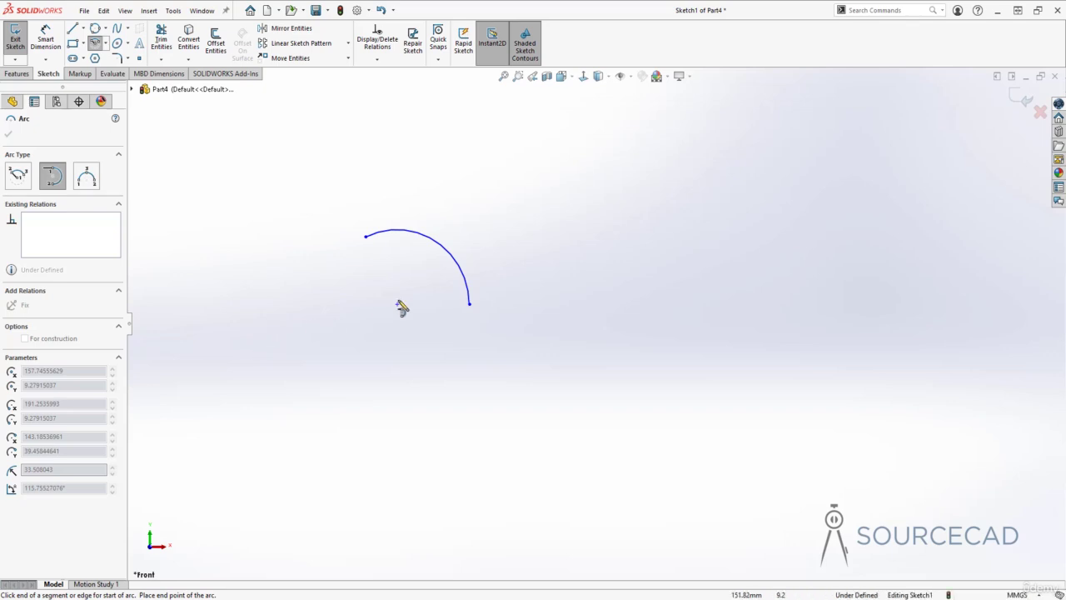
click(470, 305)
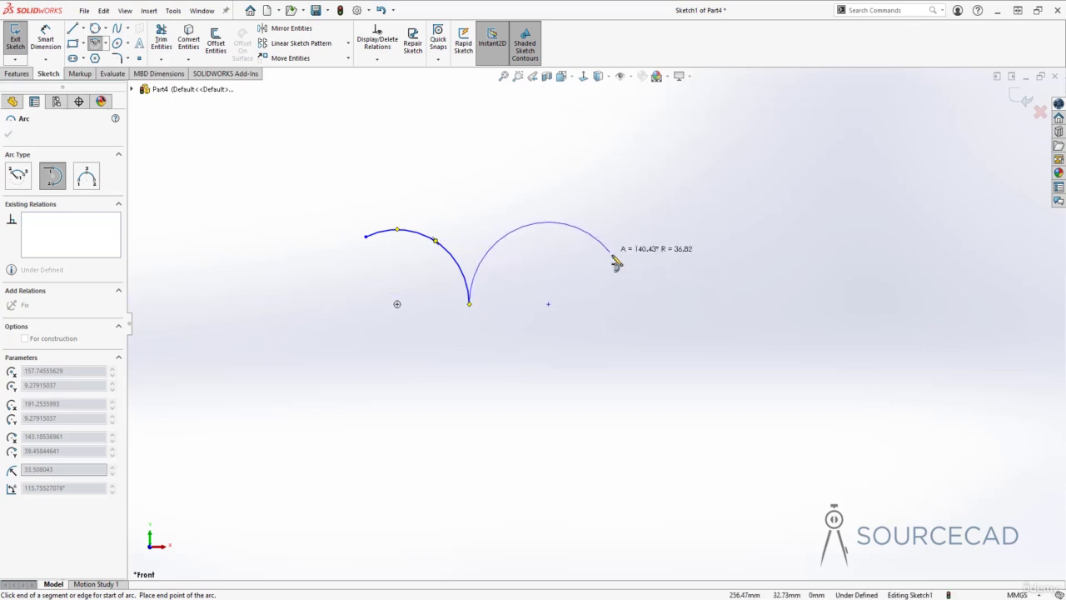
click(570, 275)
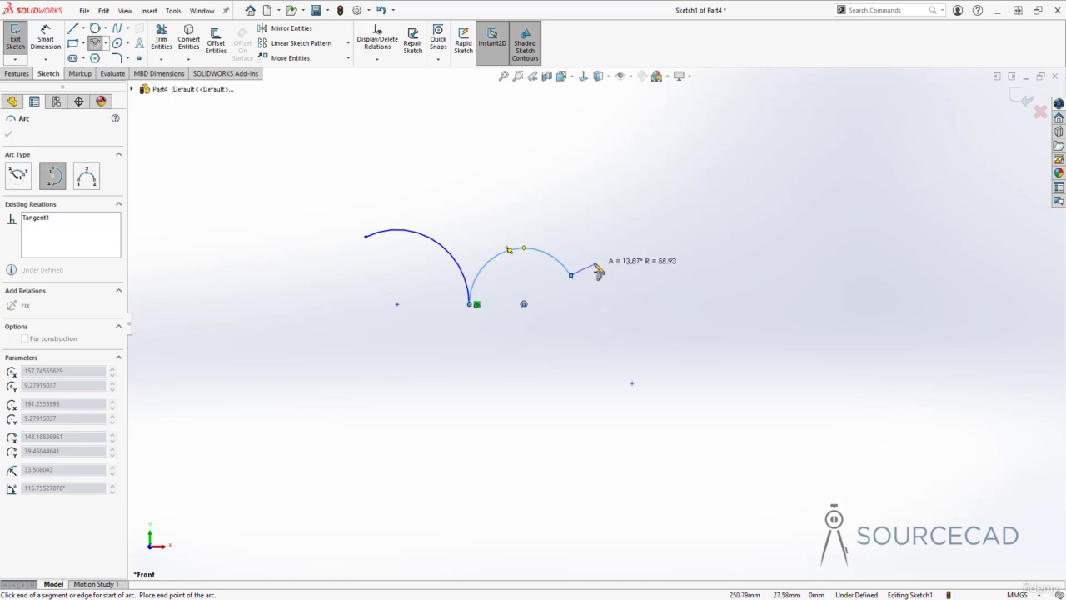
click(571, 275)
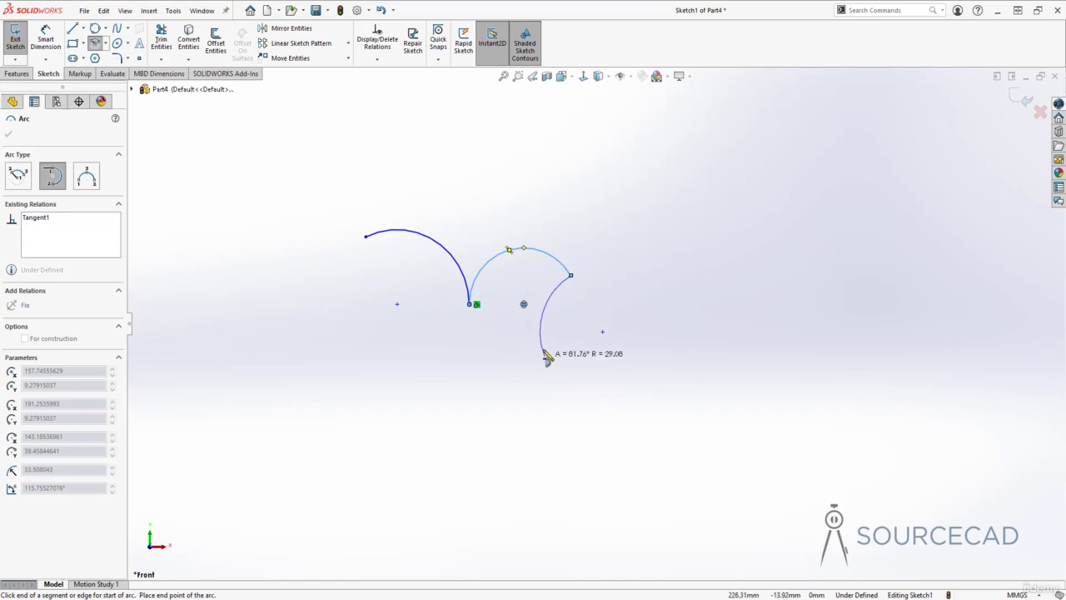
click(601, 241)
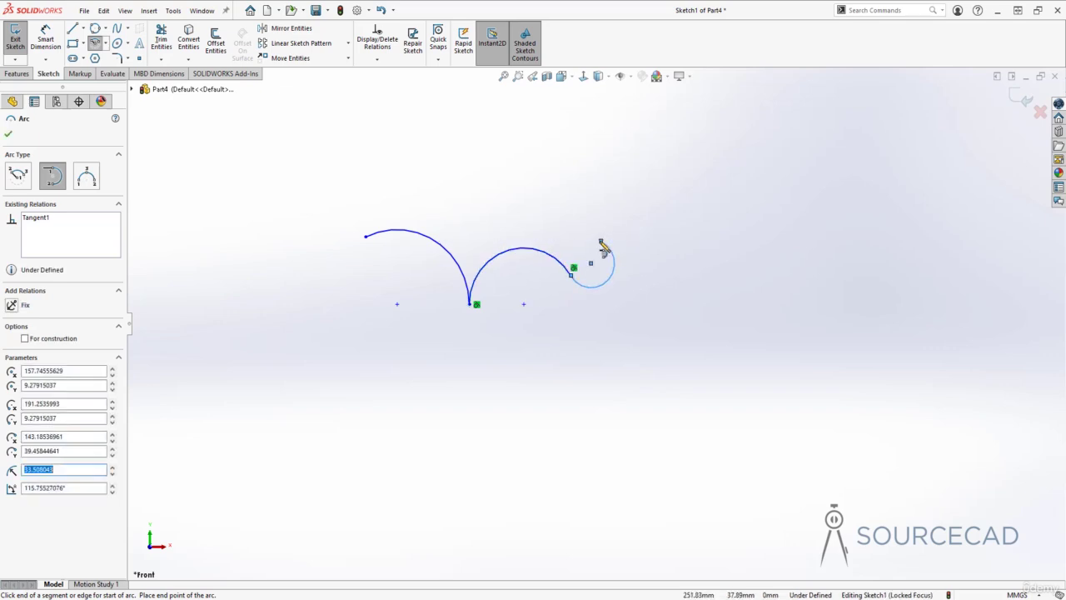
click(648, 189)
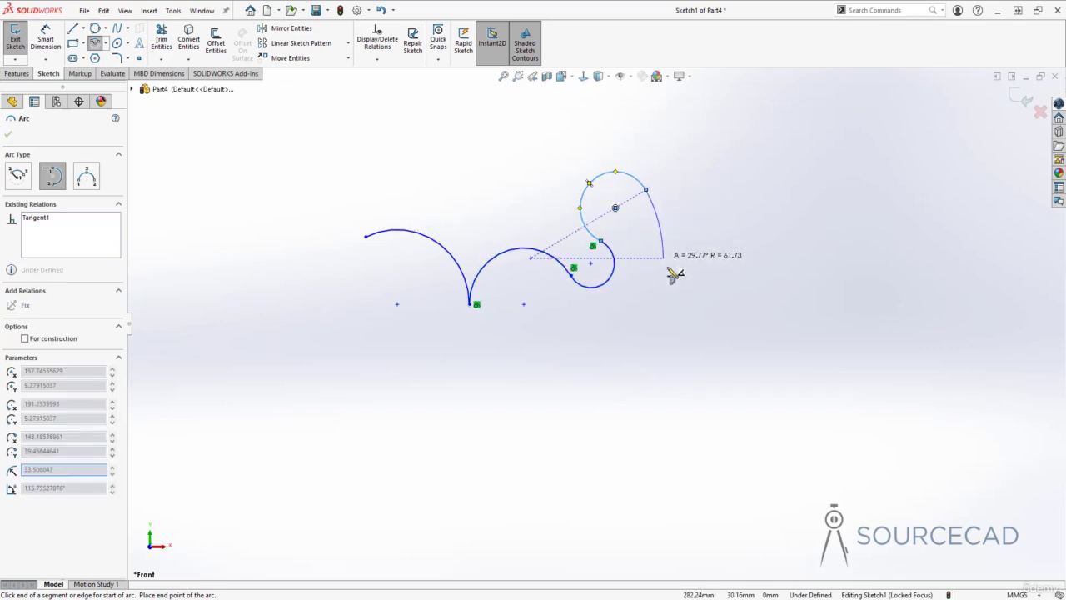
click(519, 333)
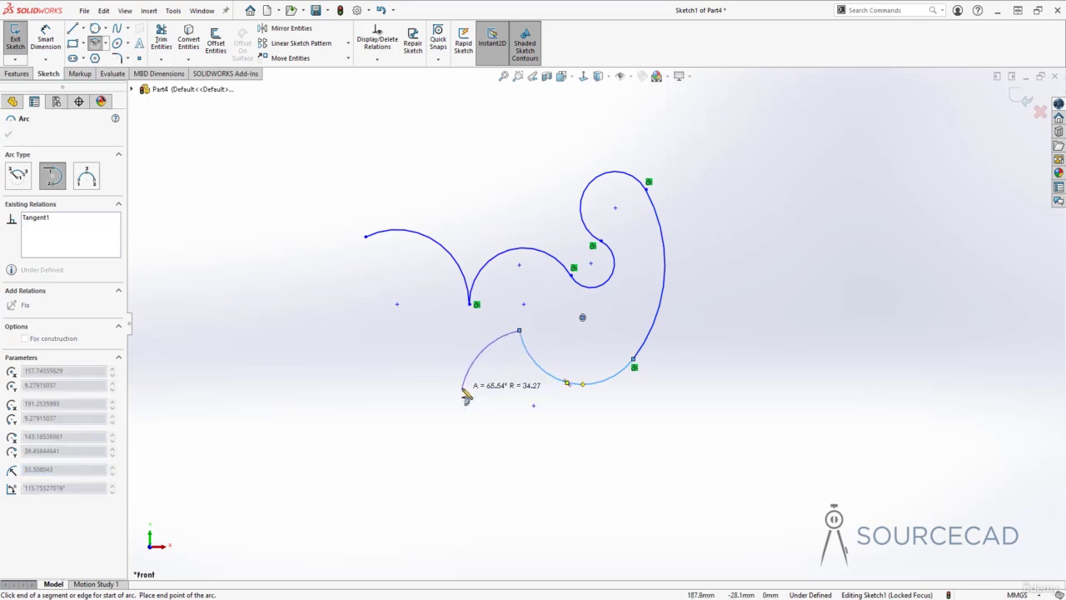
key(Escape)
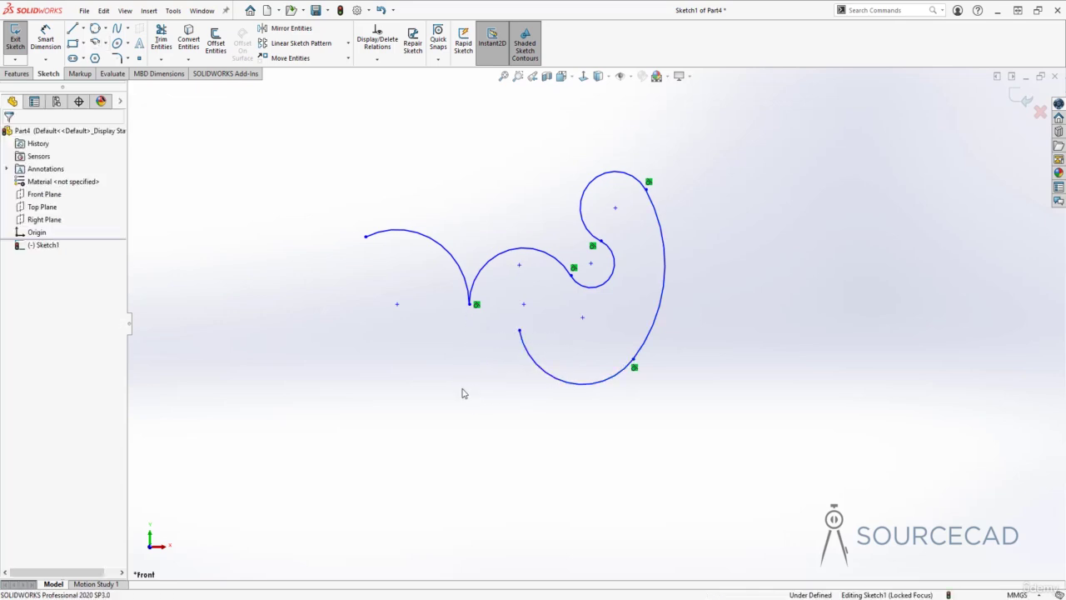
Sketch a 3 point arc of about 33.5 mm radius and 237°, opening downward, to the right of the tangent arc chain.
click(106, 44)
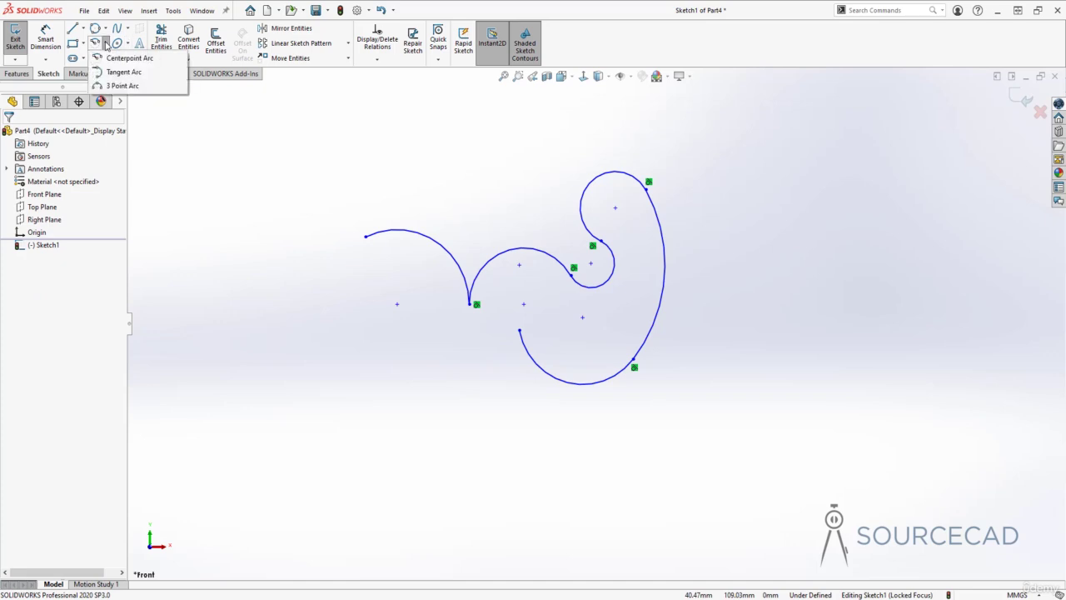
click(120, 85)
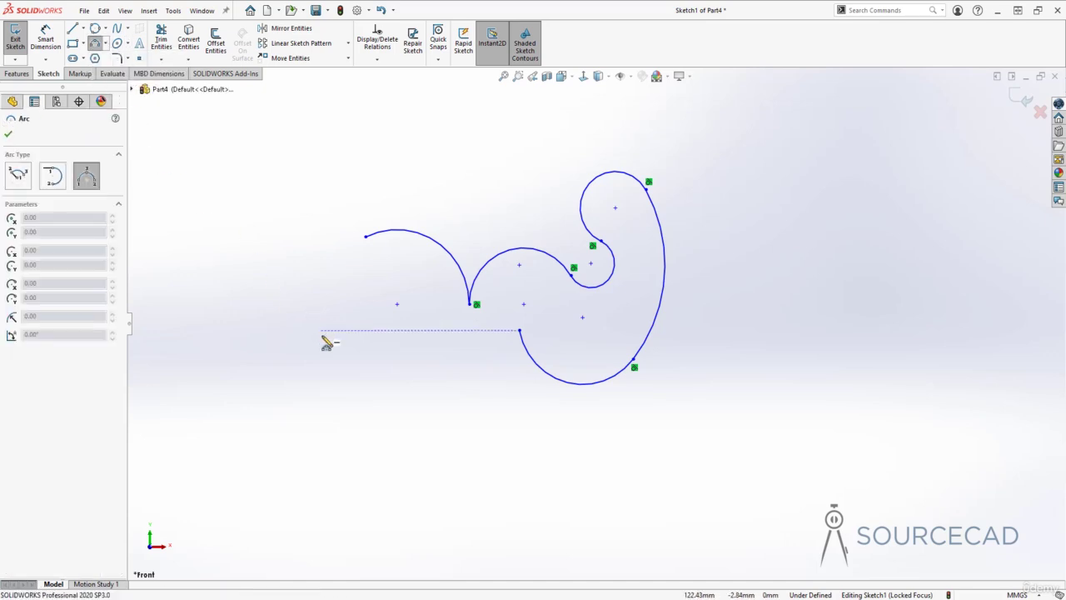
click(742, 350)
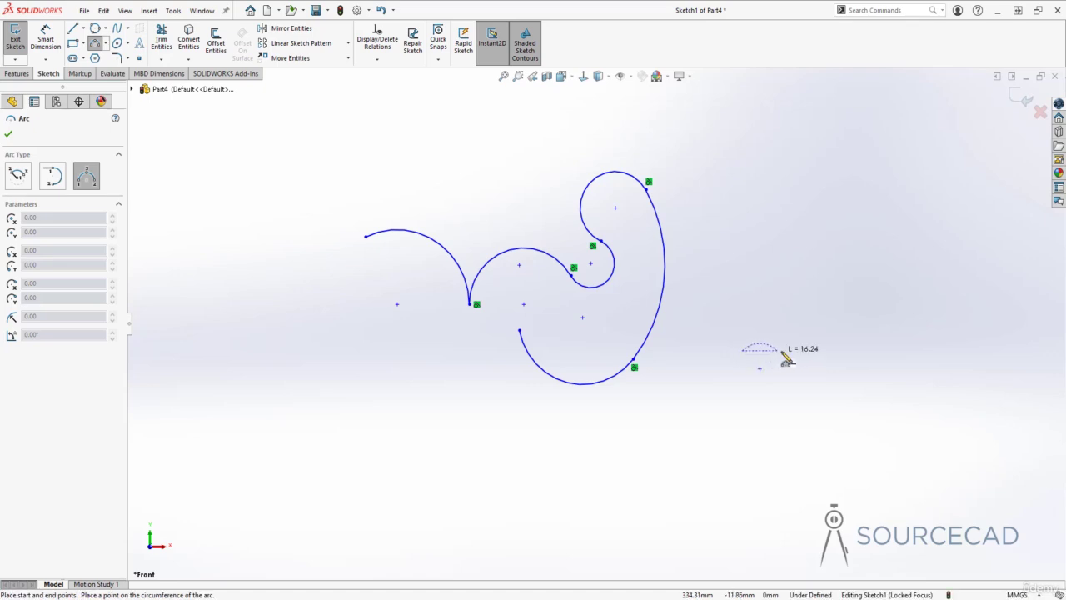
click(870, 350)
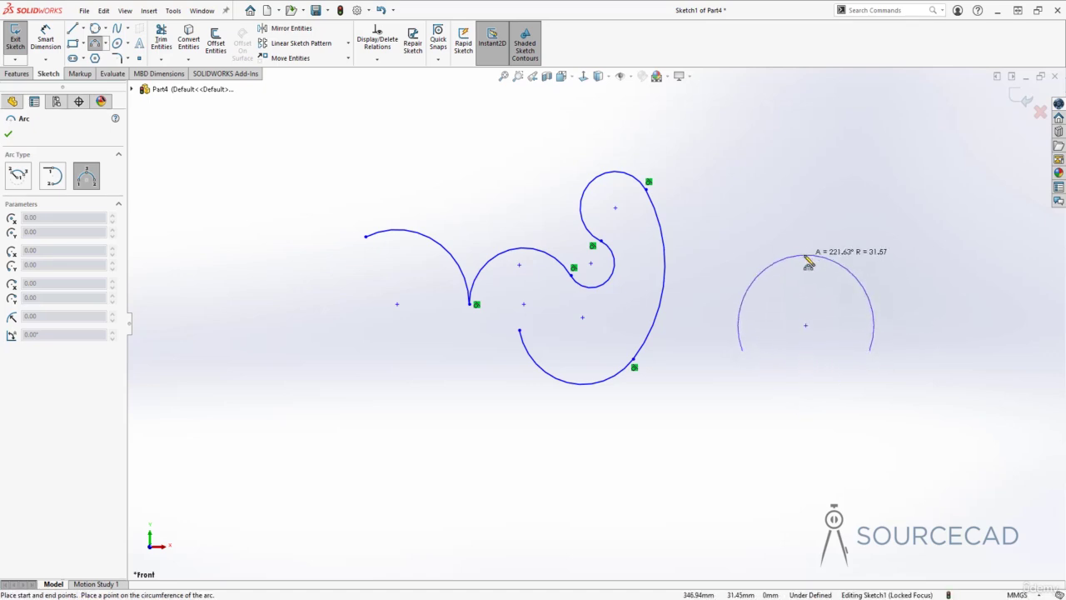
click(805, 239)
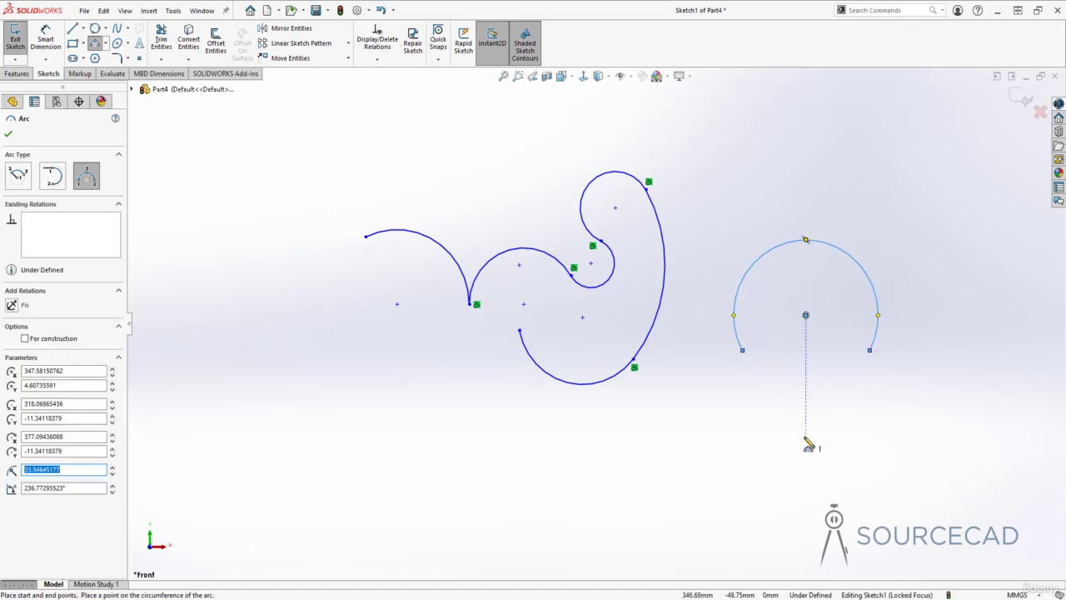
key(Escape)
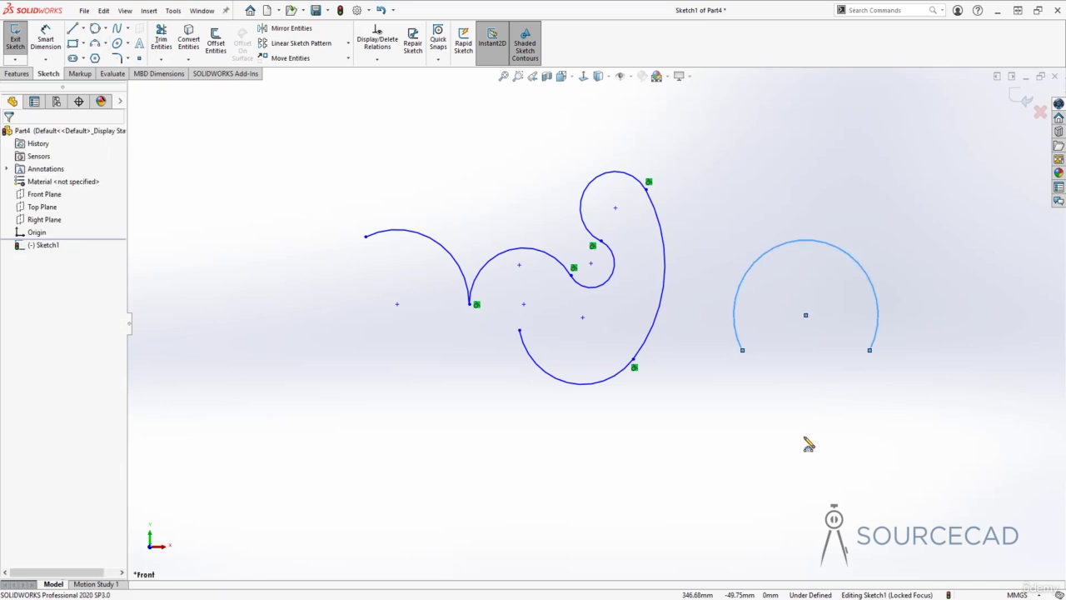
key(Escape)
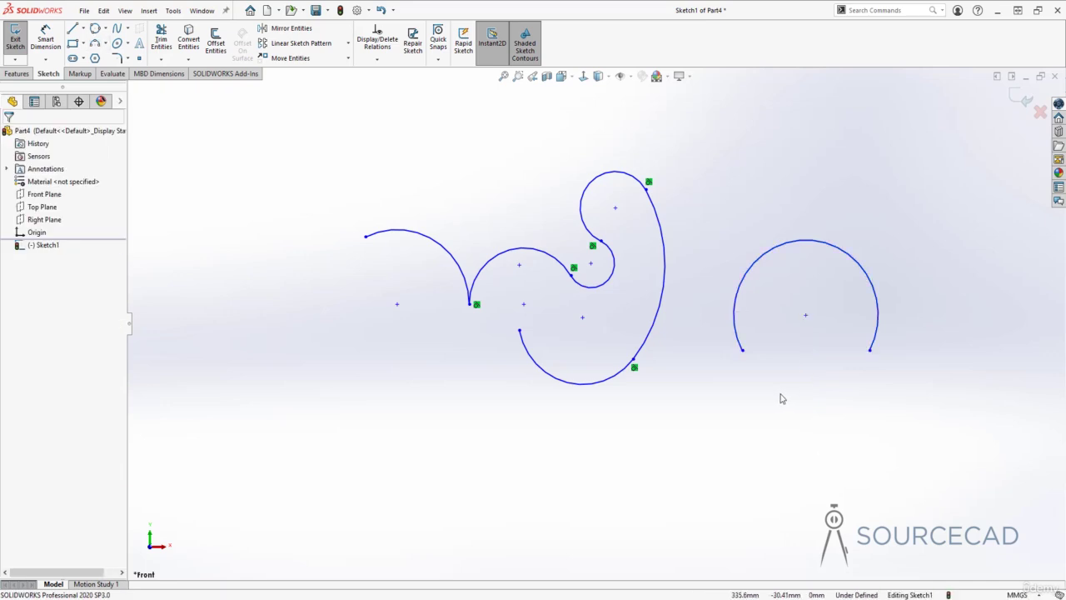
Sketch a corner rectangle about 79 by 50 mm in the empty area right of the 3 point arc.
ctrl+middle_drag(792, 398, 130, 374)
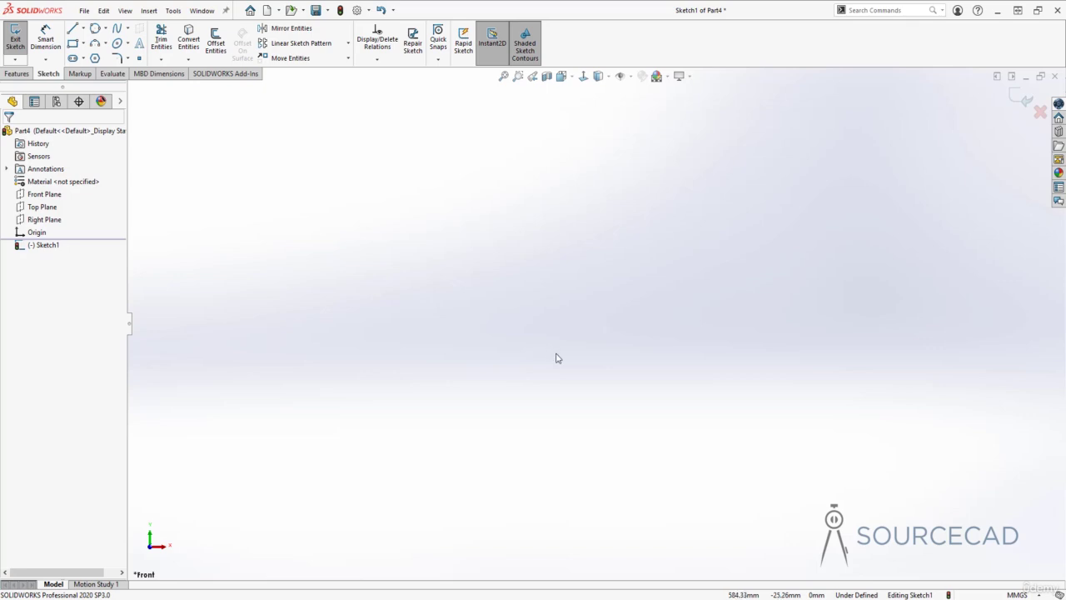
click(84, 44)
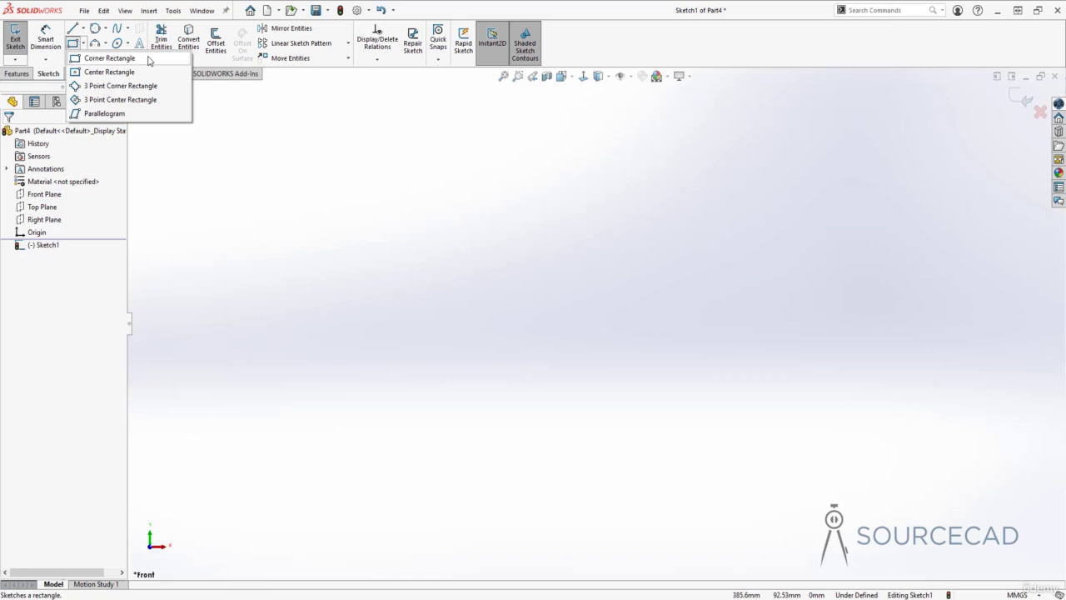
click(109, 58)
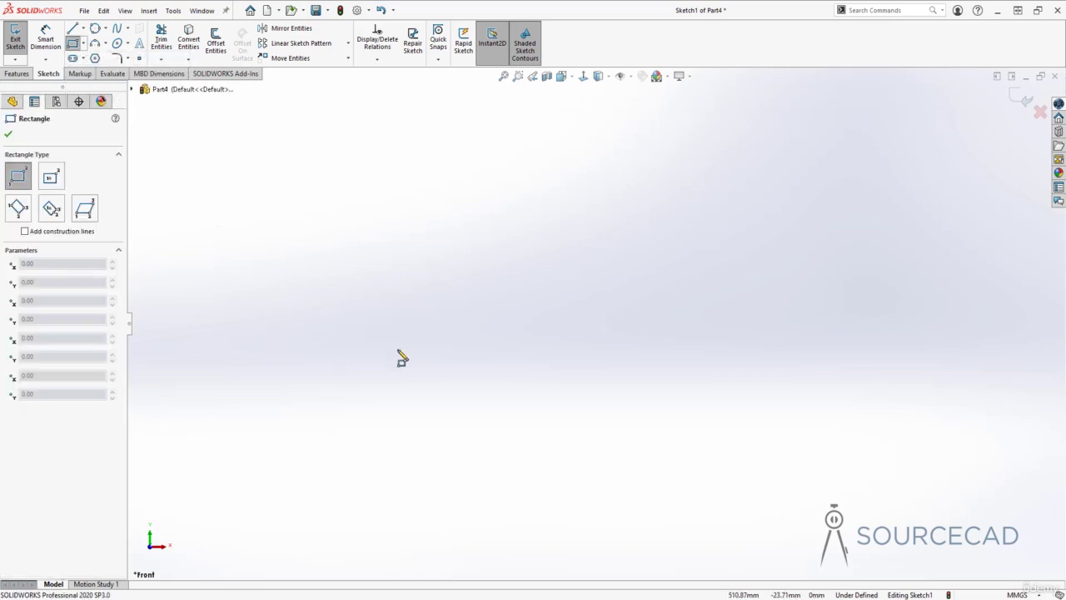
click(347, 347)
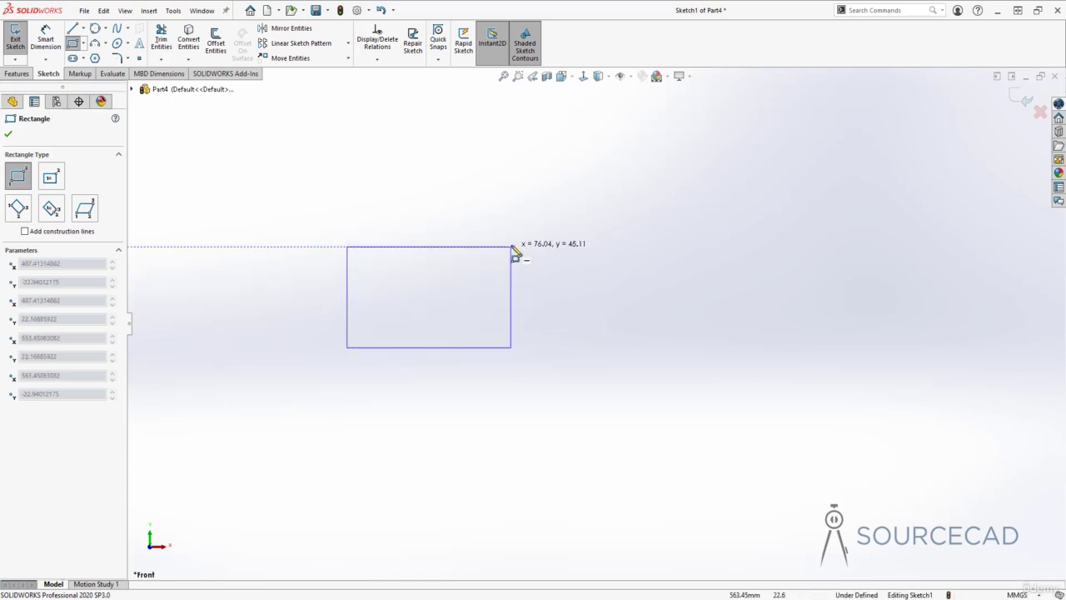
click(517, 235)
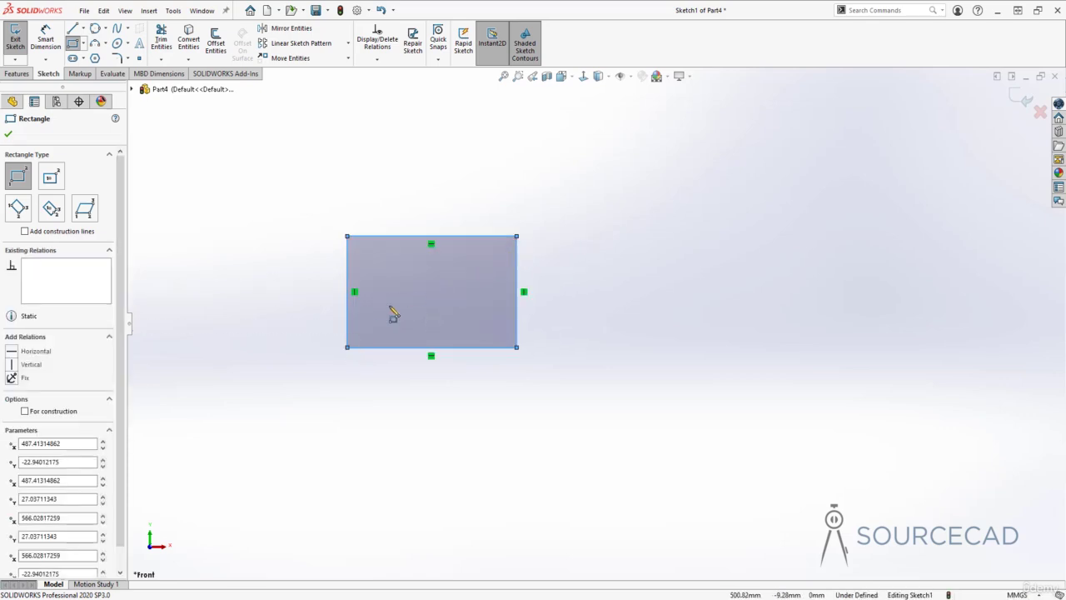
Sketch a center rectangle about 95 by 50 mm, with construction lines from corners, right of the corner rectangle and level with its middle.
click(52, 177)
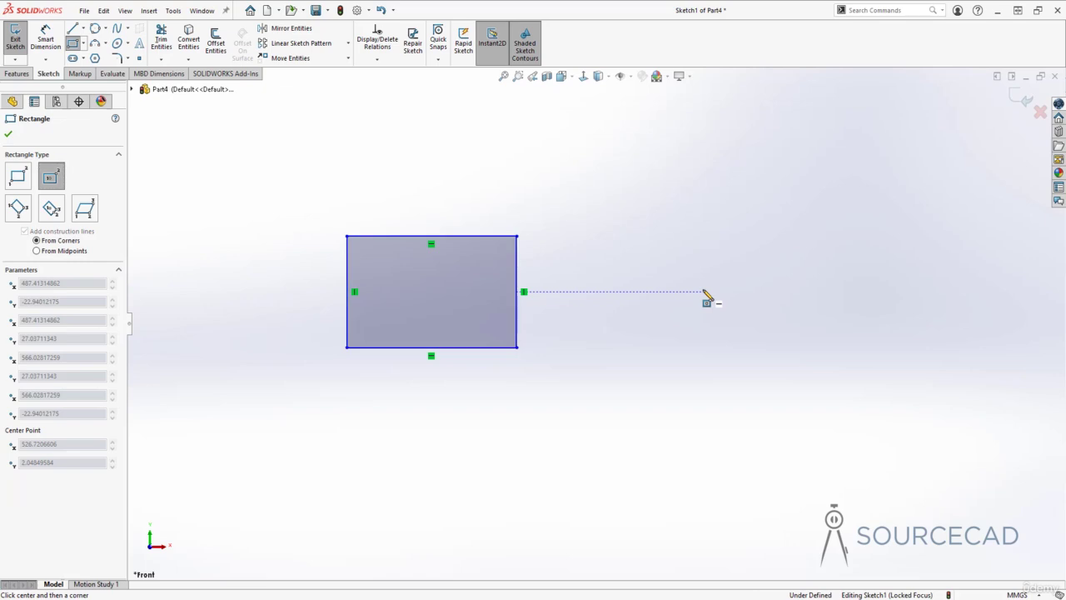
click(702, 292)
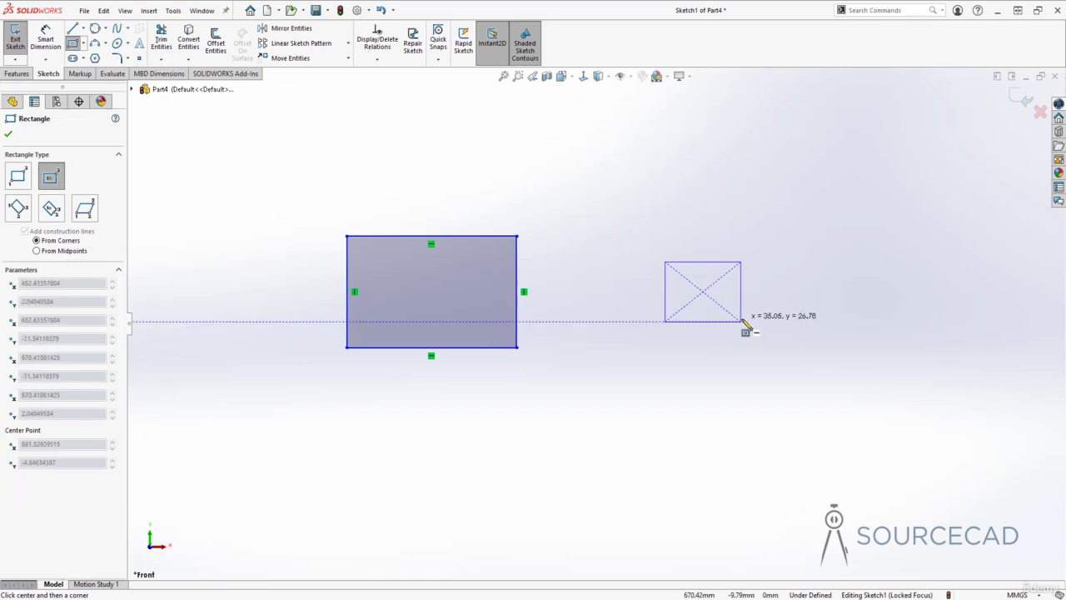
click(805, 348)
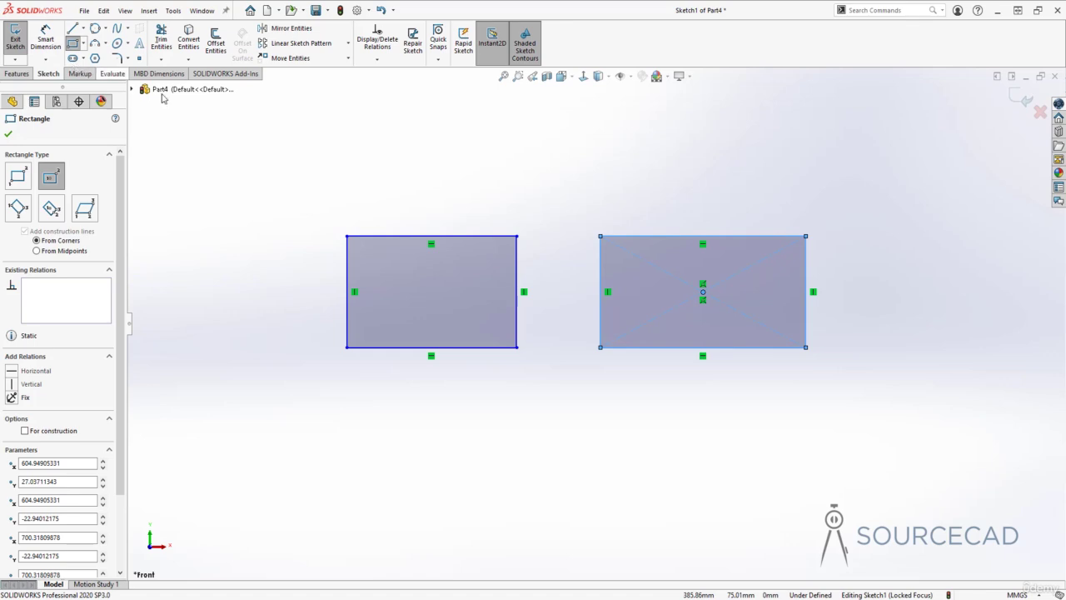
key(Escape)
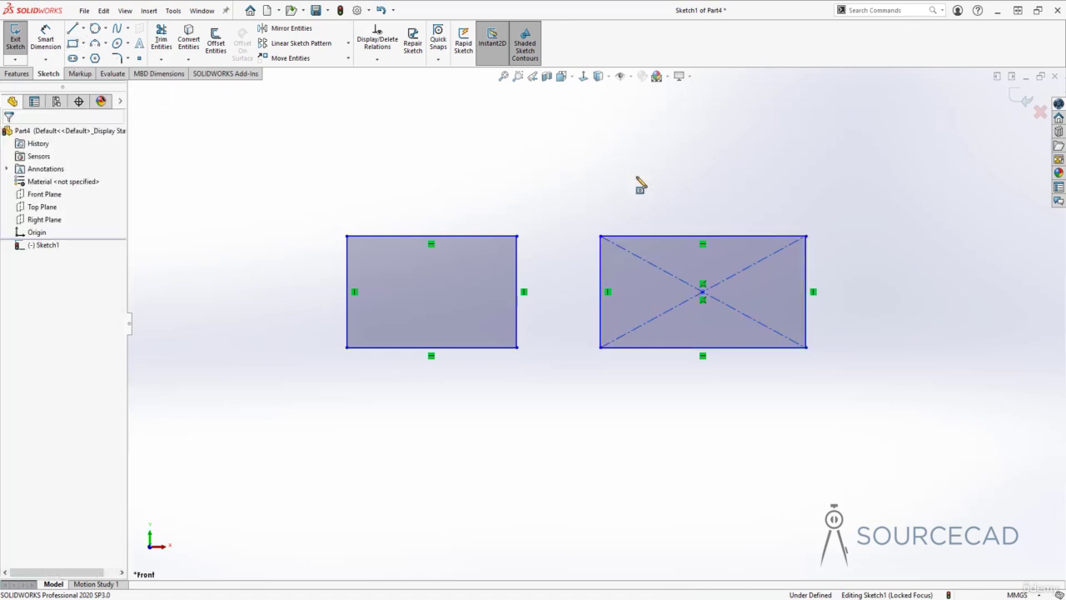
Sketch a 3 point corner rectangle about 100 by 35 mm, tilted about 11°, to the right of the center rectangle.
click(83, 43)
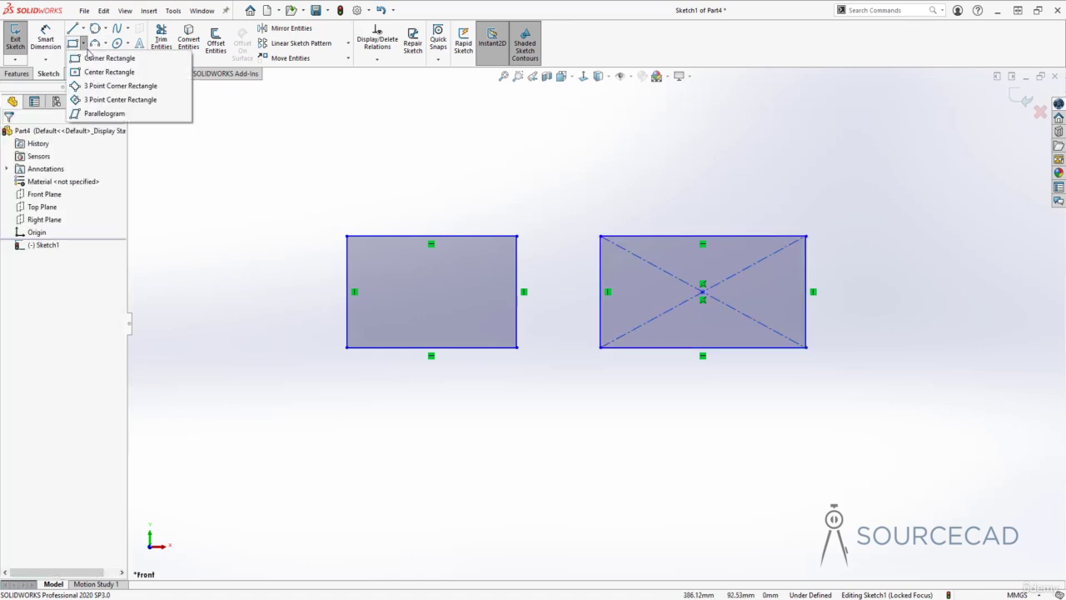
click(98, 86)
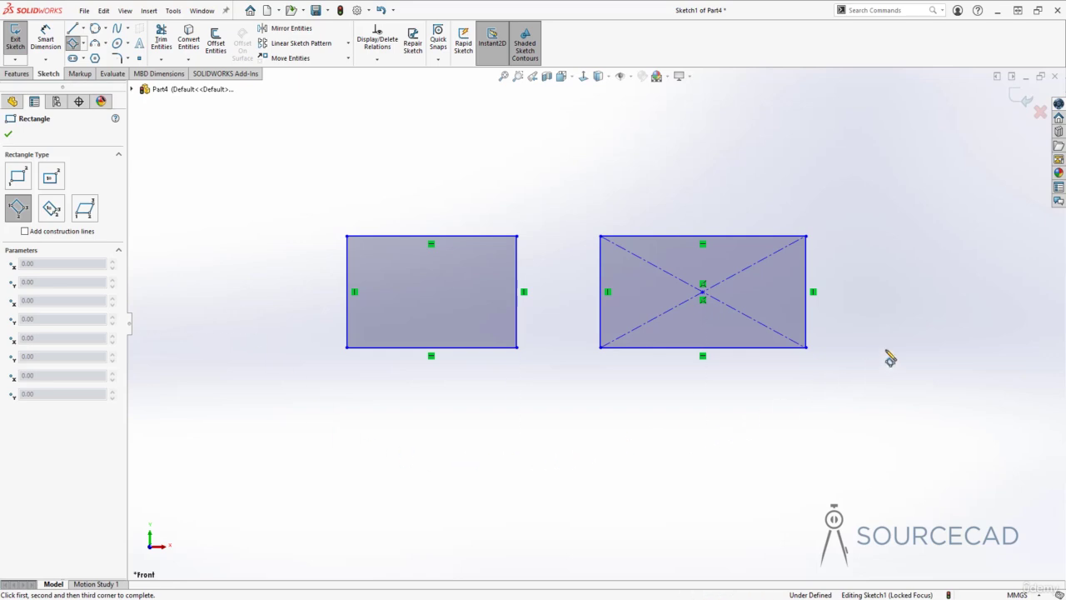
mouse_move(890, 358)
ctrl+middle_down()
mouse_move(861, 344)
mouse_move(531, 357)
ctrl+middle_up()
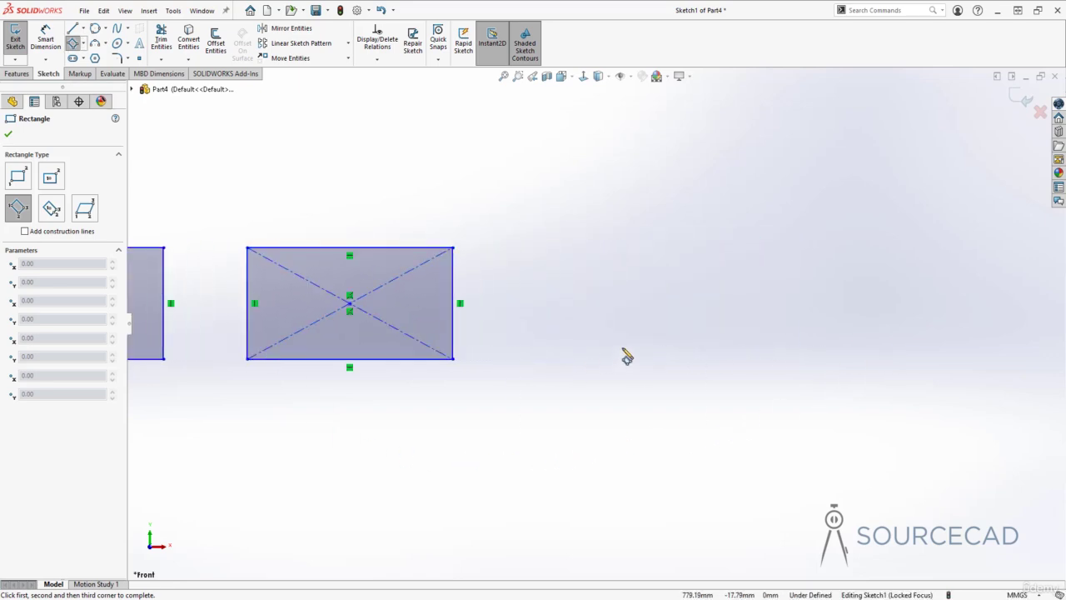
click(622, 348)
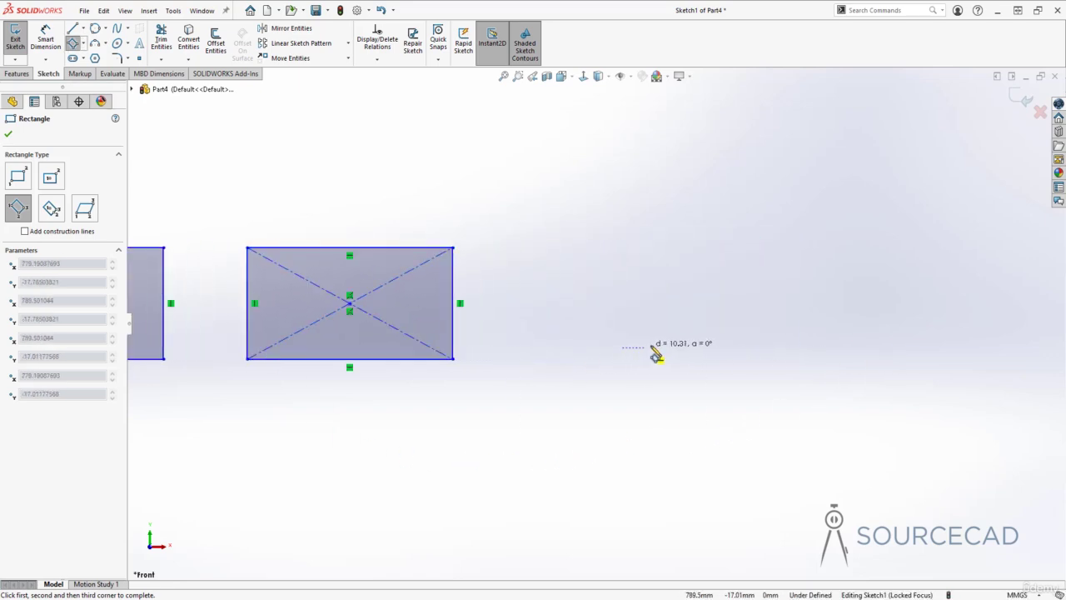
click(834, 303)
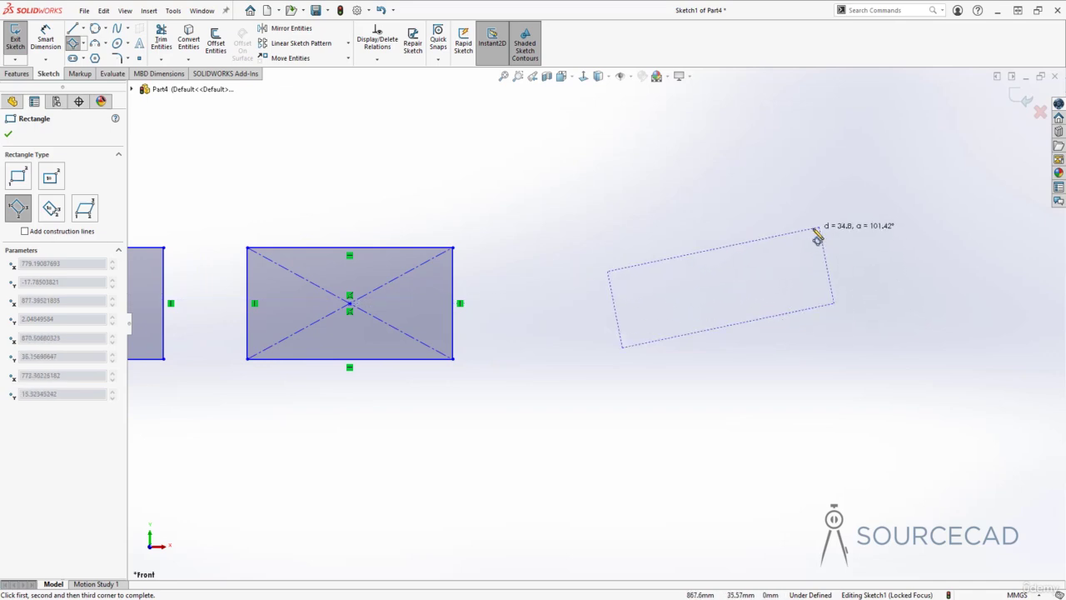
click(817, 229)
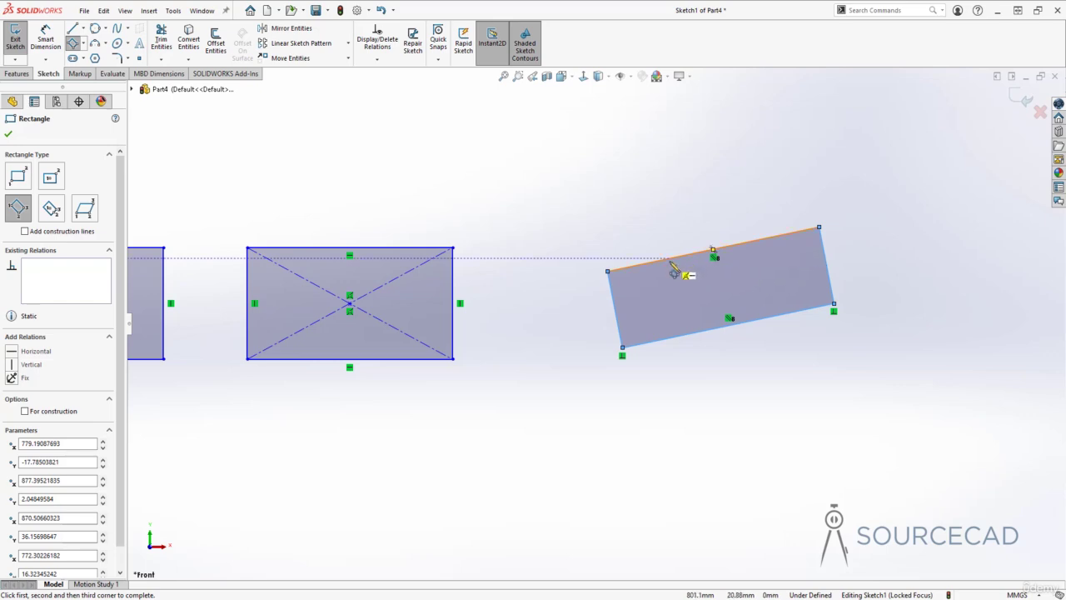
Sketch a 3 point center rectangle about 116 by 56 mm, tilted about 28°, below the 3 point corner rectangle.
click(83, 44)
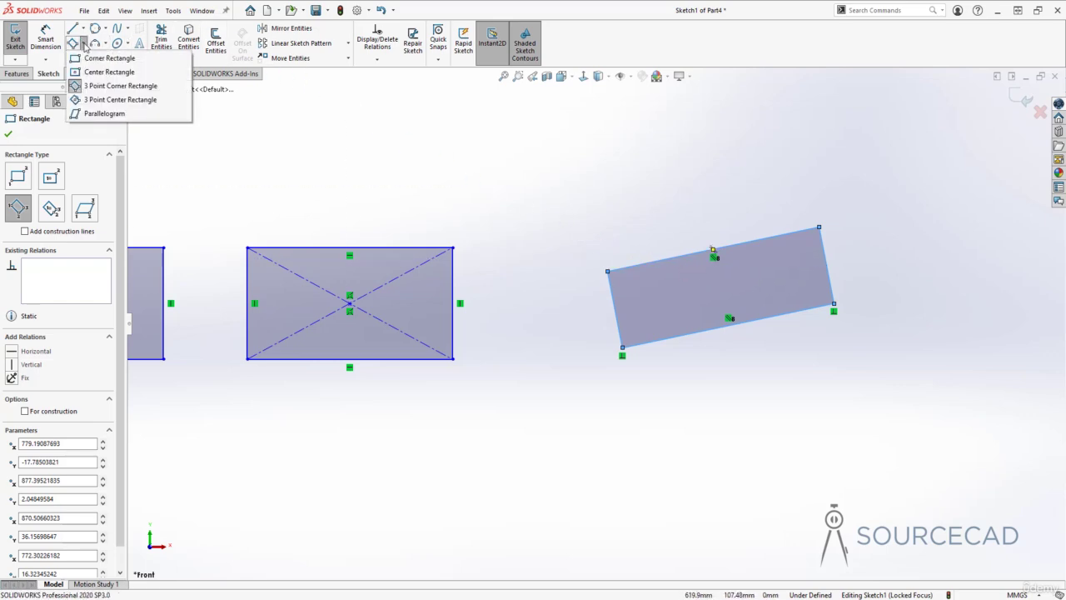
click(101, 100)
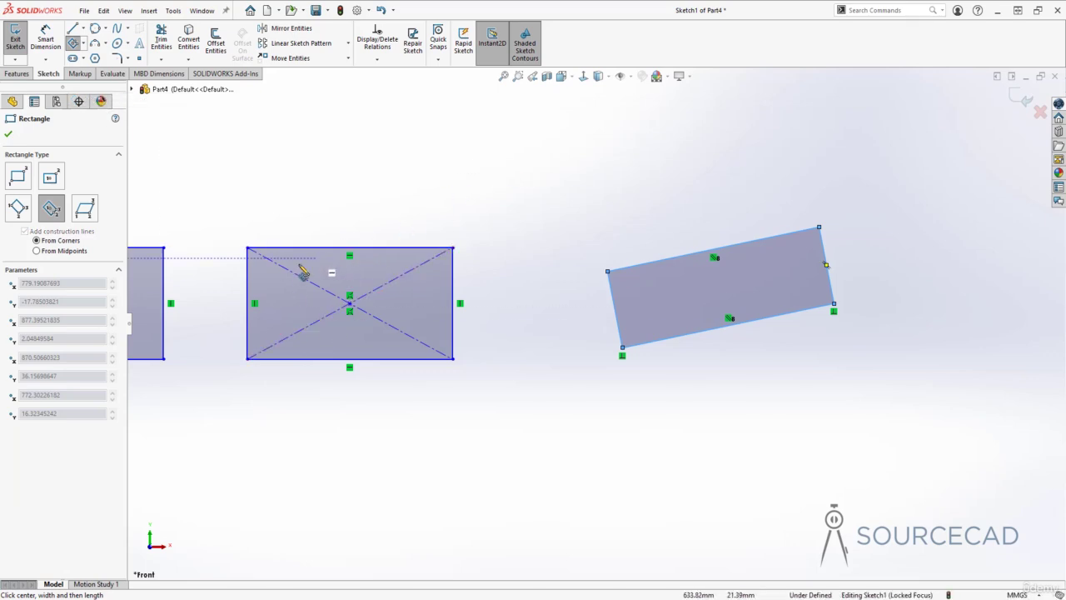
click(350, 303)
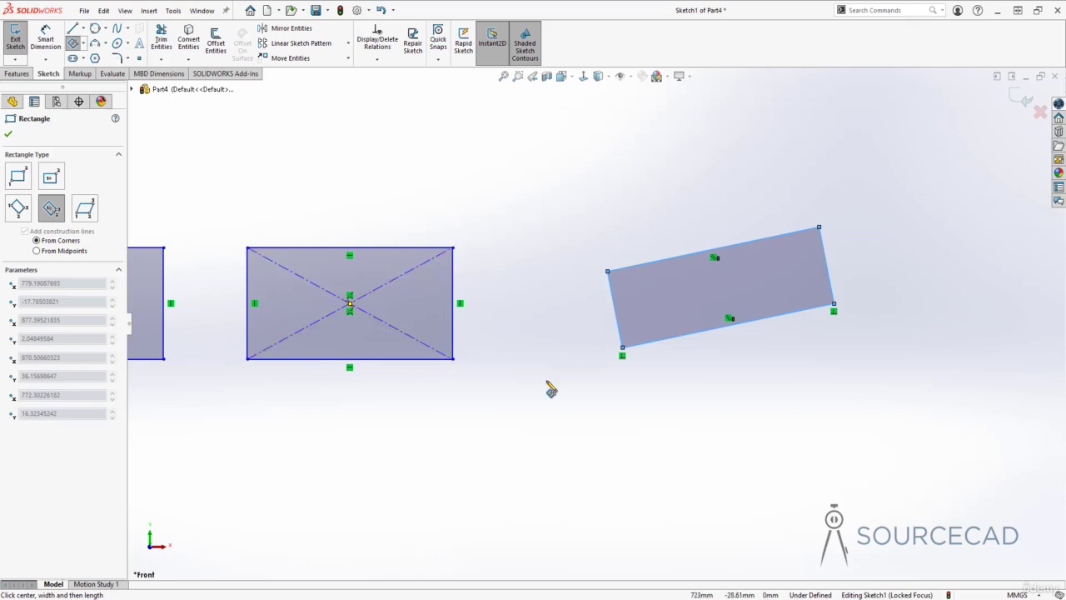
mouse_move(714, 492)
ctrl+middle_down()
mouse_move(702, 447)
mouse_move(624, 369)
ctrl+middle_up()
click(617, 425)
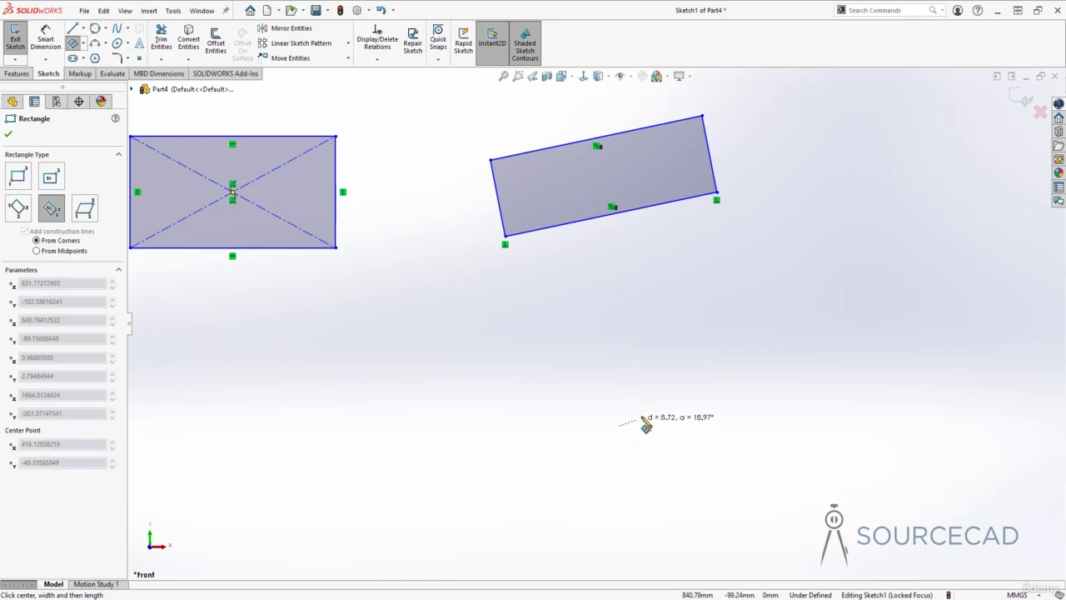
click(730, 371)
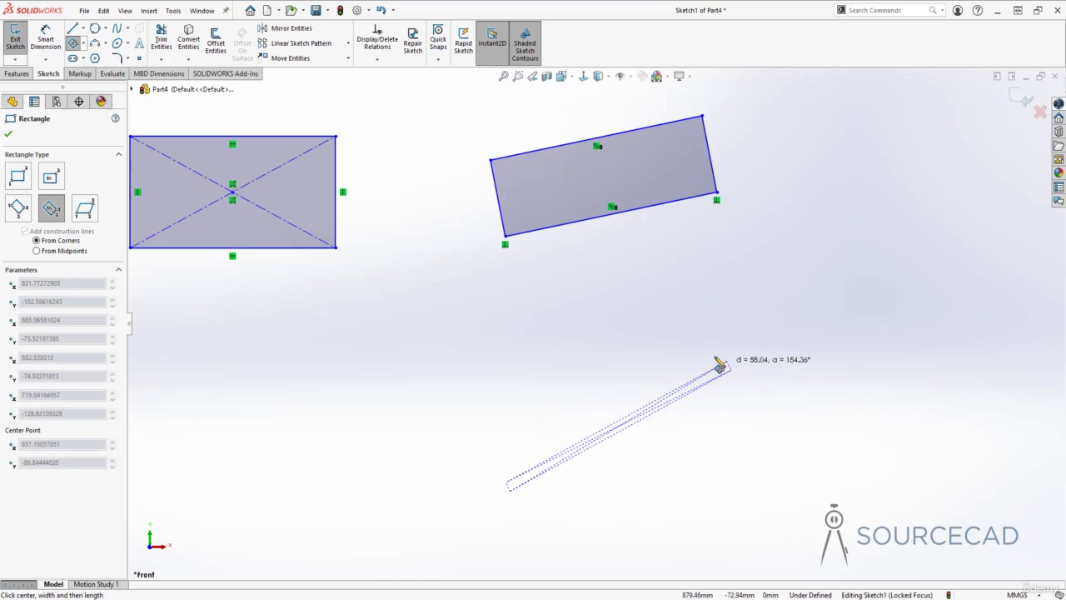
click(684, 332)
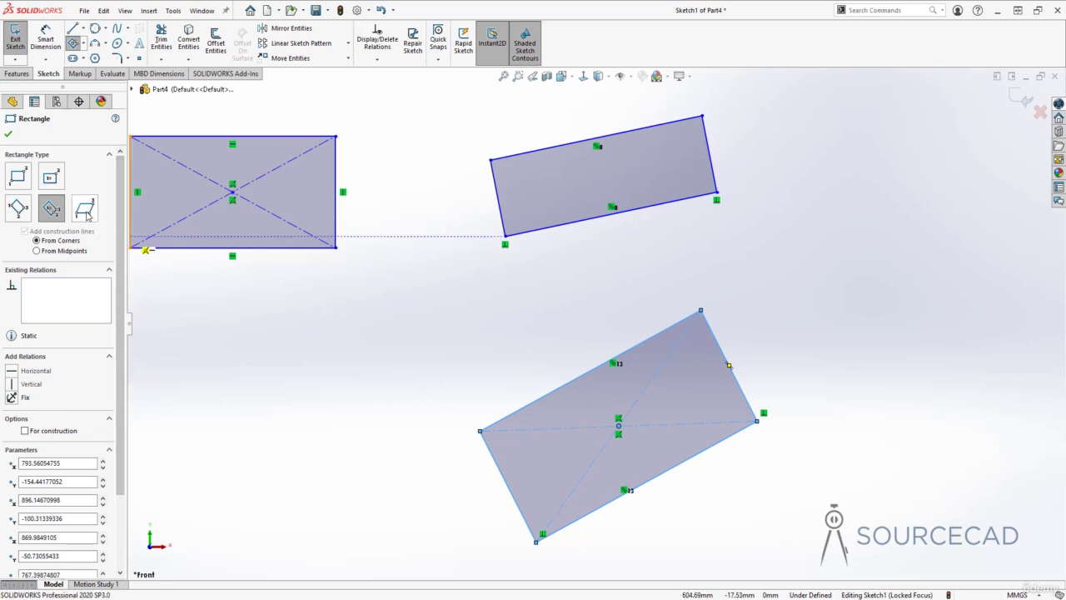
Sketch a parallelogram with sides of about 109 and 35 mm, its long sides rising about 14°, right of the 3 point corner rectangle.
click(85, 209)
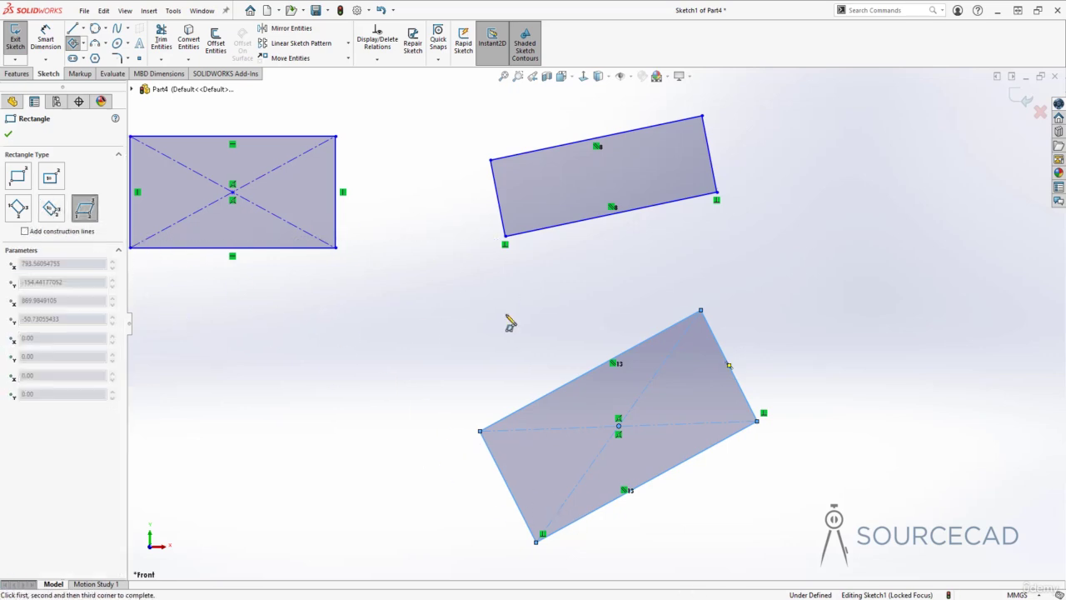
ctrl+middle_drag(838, 278, 519, 335)
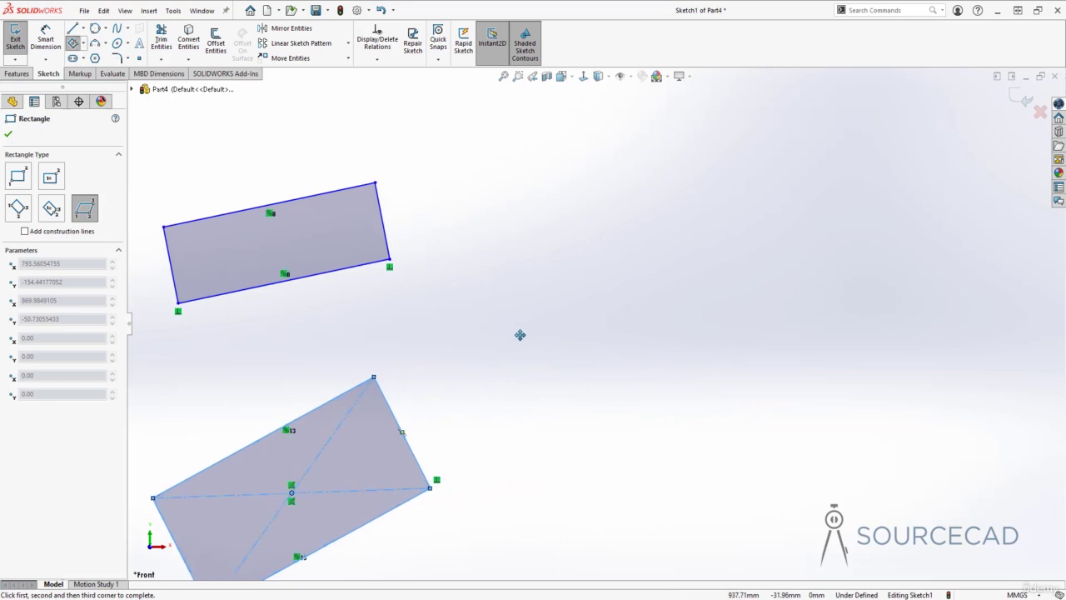
click(601, 322)
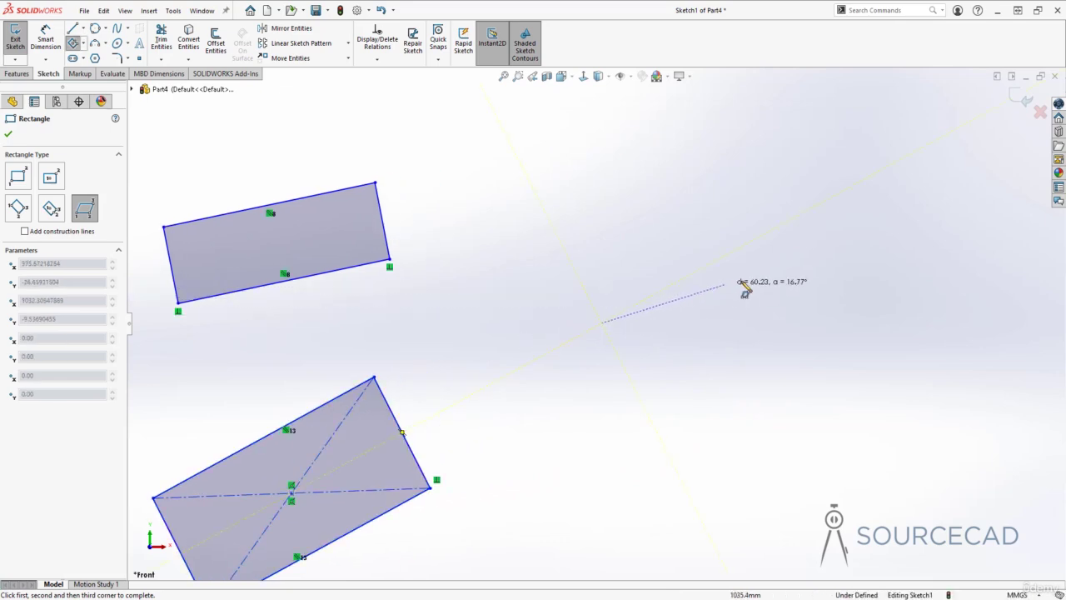
click(829, 264)
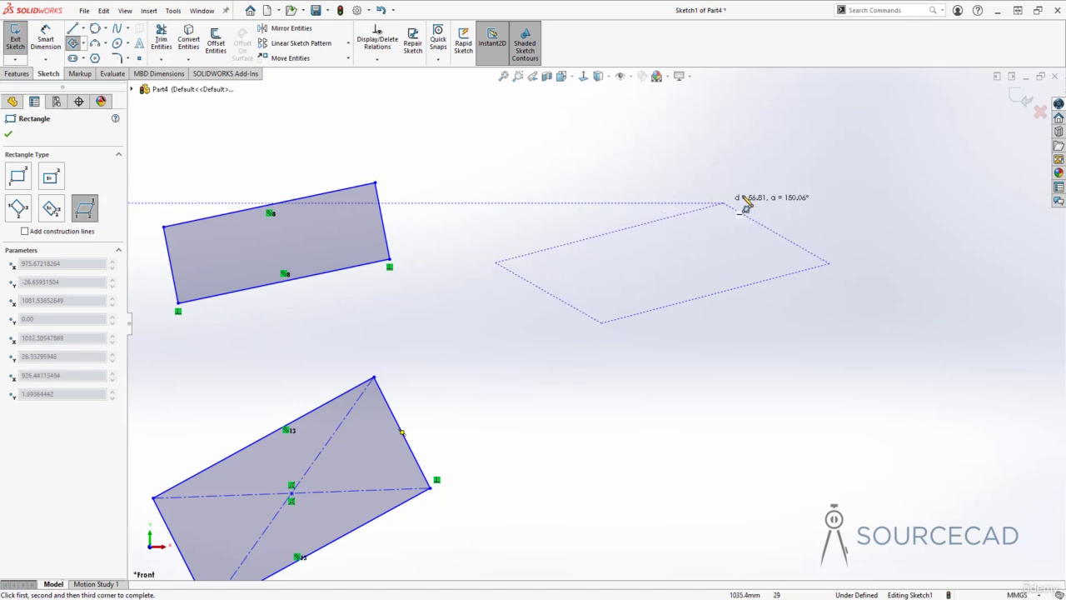
click(850, 190)
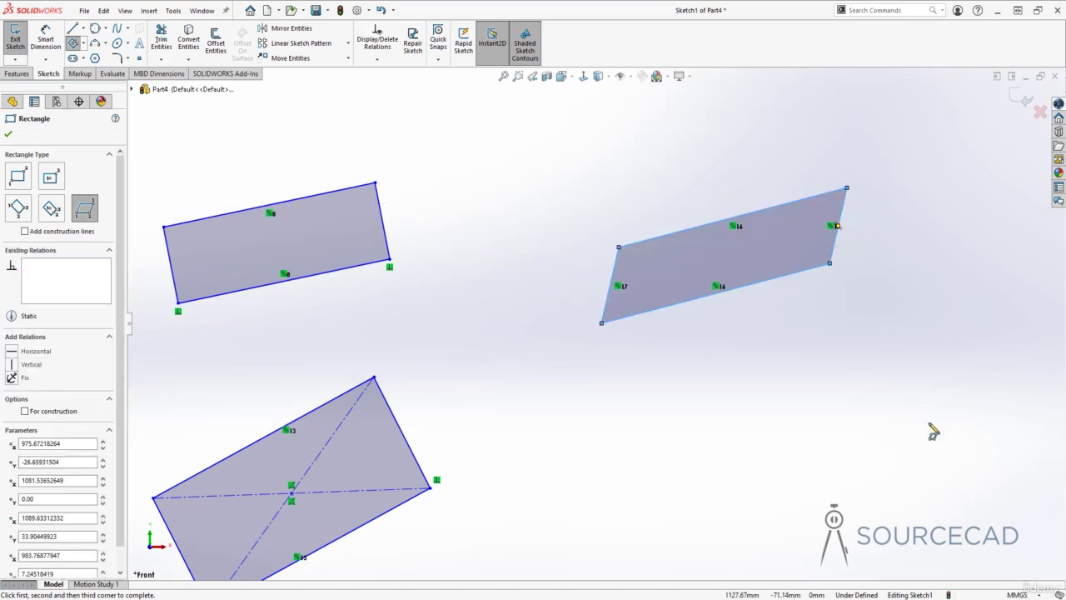
key(Escape)
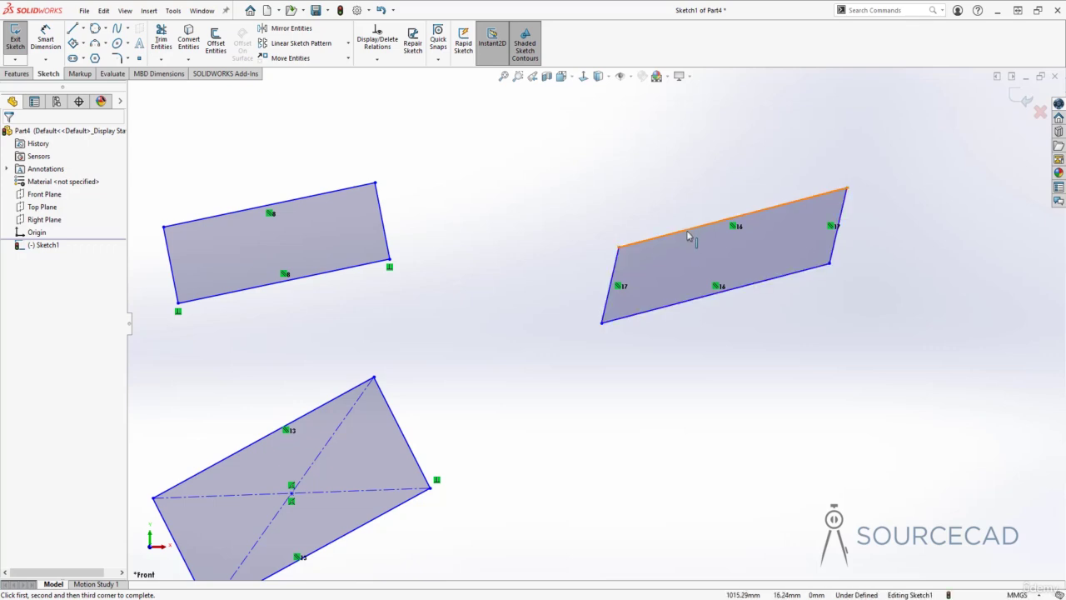